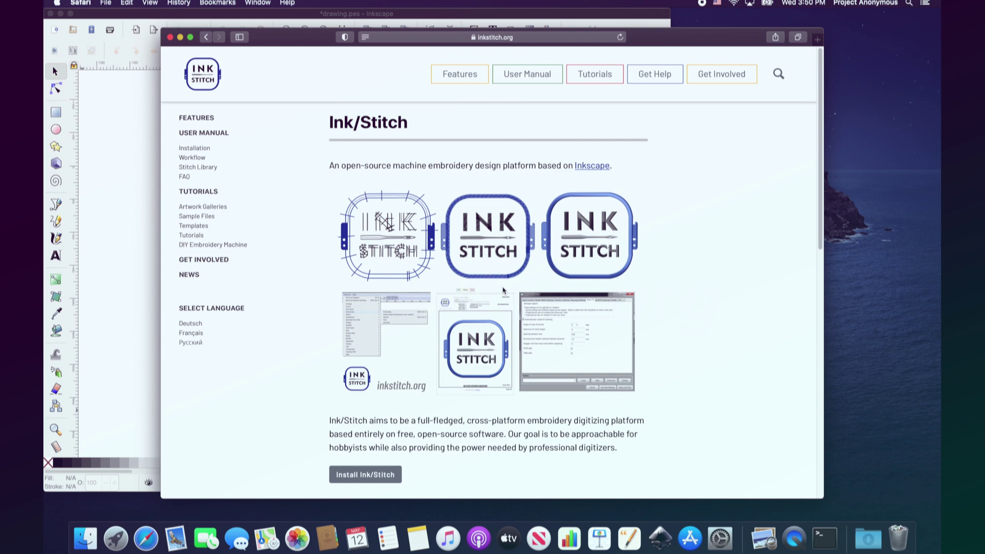
- Browse the inkstitch.org homepage and go to the Install Ink/Stitch page
scroll(465, 262, "down", 5)
scroll(464, 263, "down", 5)
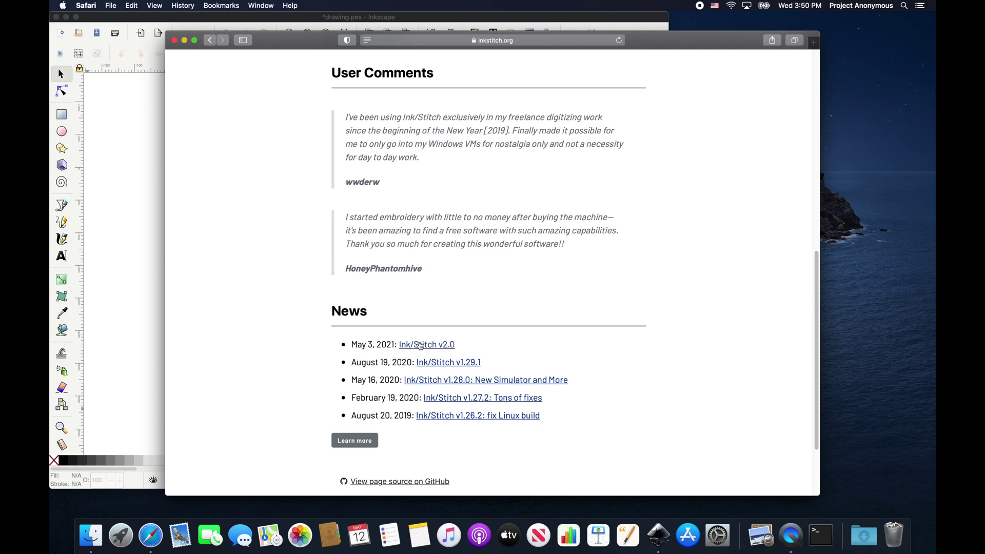
scroll(426, 339, "up", 5)
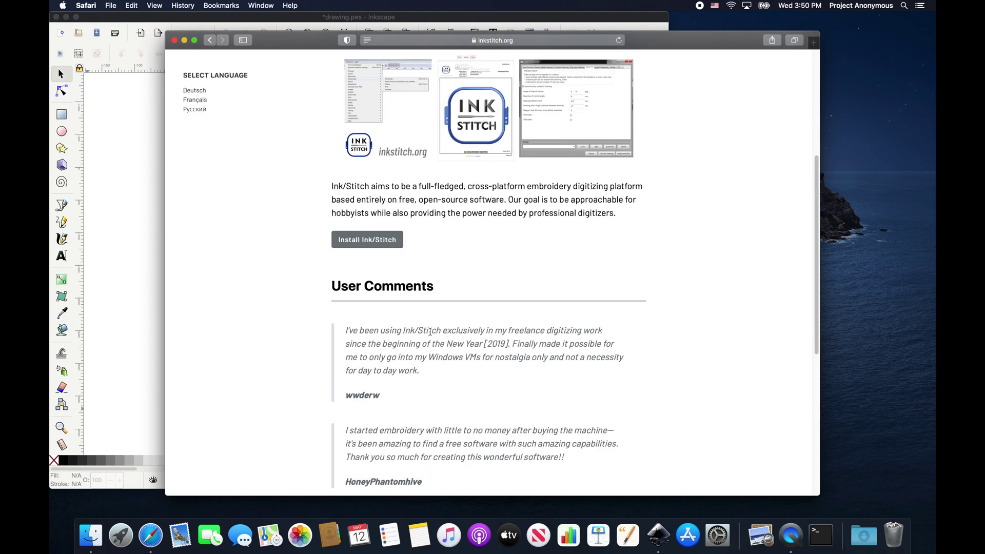
scroll(431, 331, "up", 1)
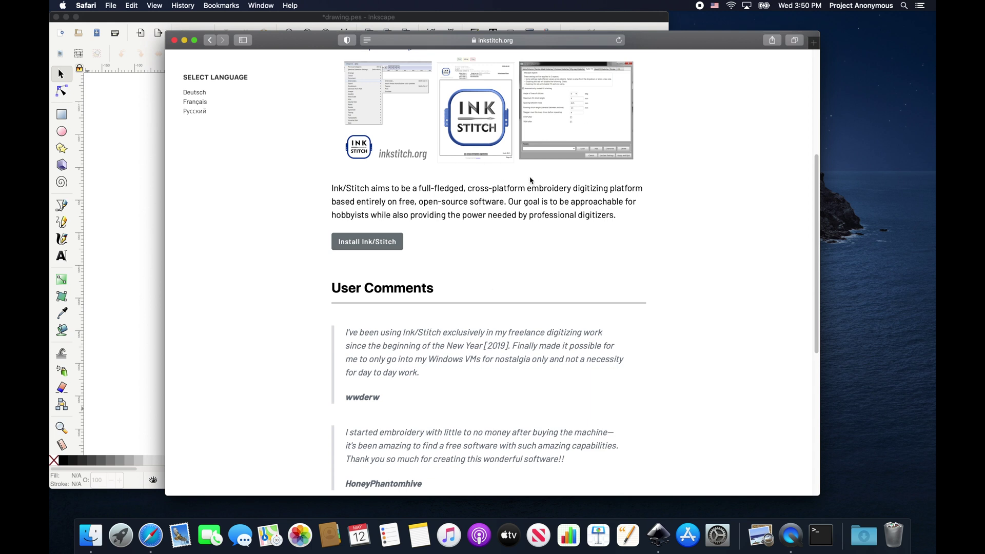
scroll(411, 247, "down", 2)
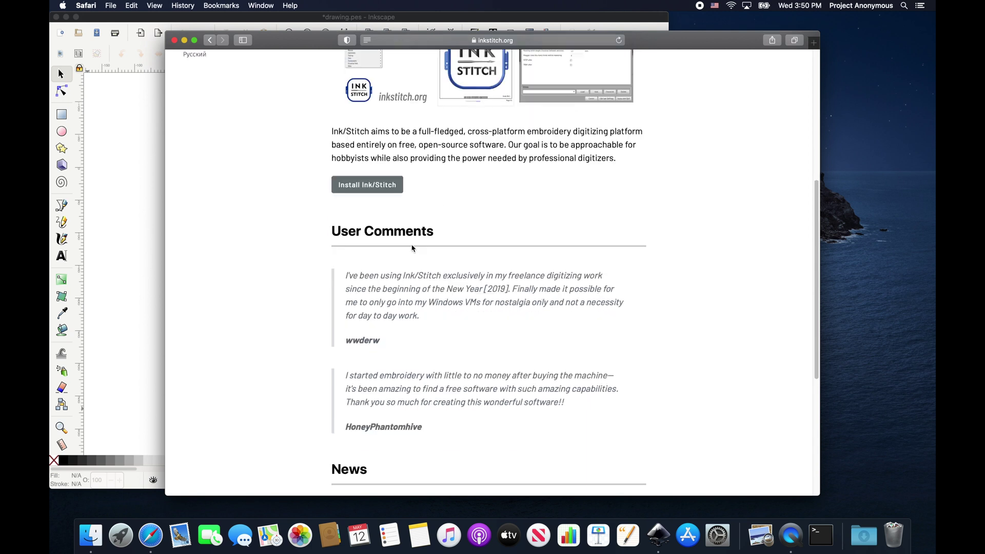
left_click(386, 186)
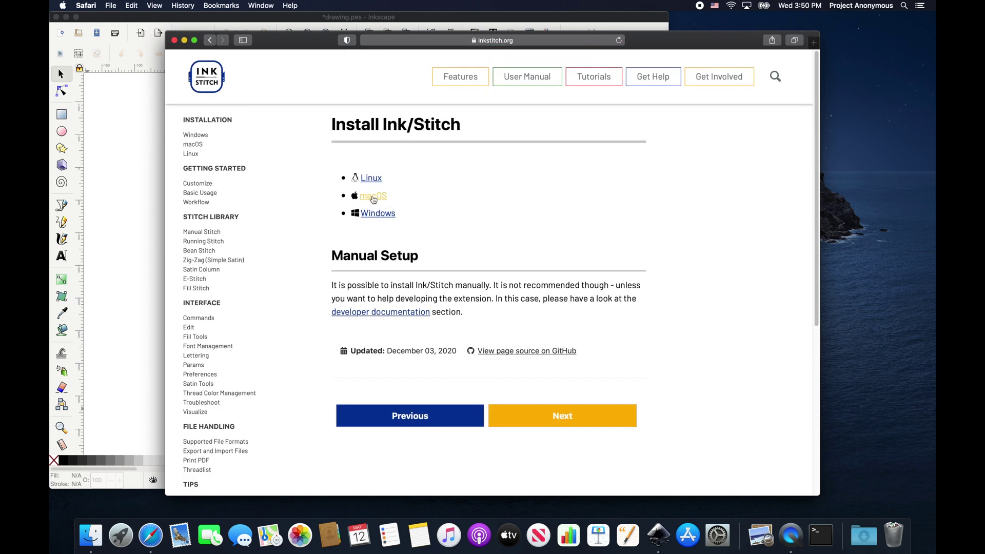
- Review the macOS download table for release v2.0.0, then return to Inkscape
left_click(373, 199)
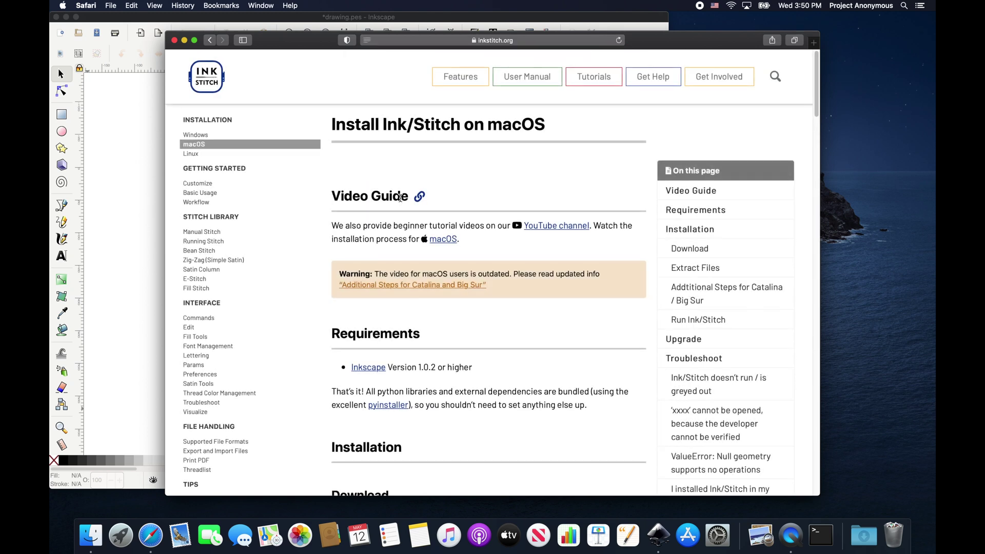
scroll(393, 236, "down", 1)
scroll(393, 236, "down", 5)
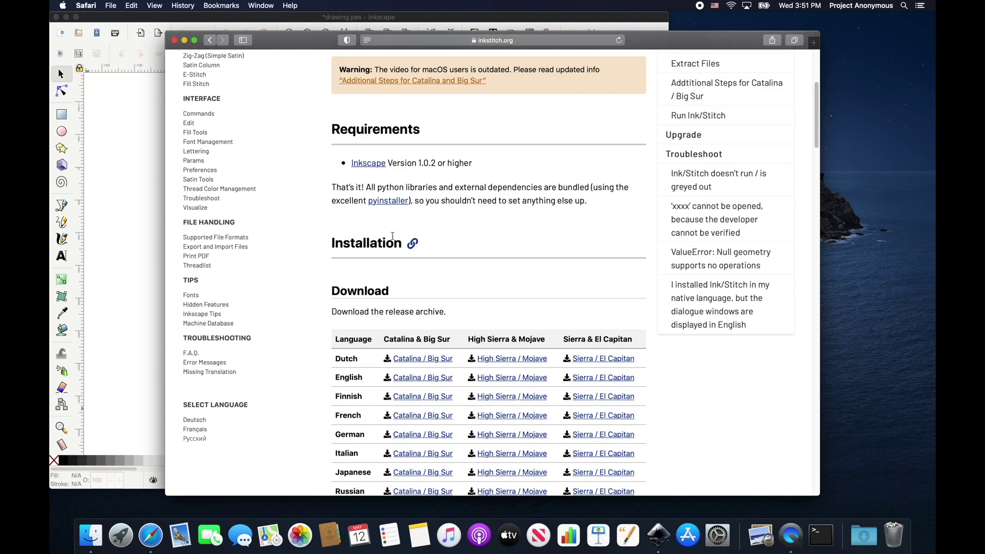
scroll(393, 236, "down", 7)
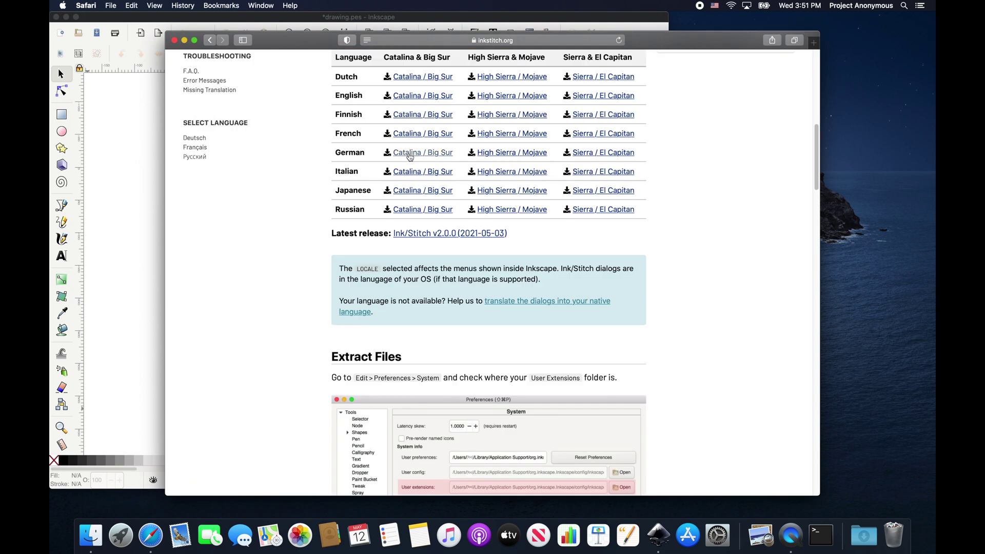
scroll(380, 170, "down", 4)
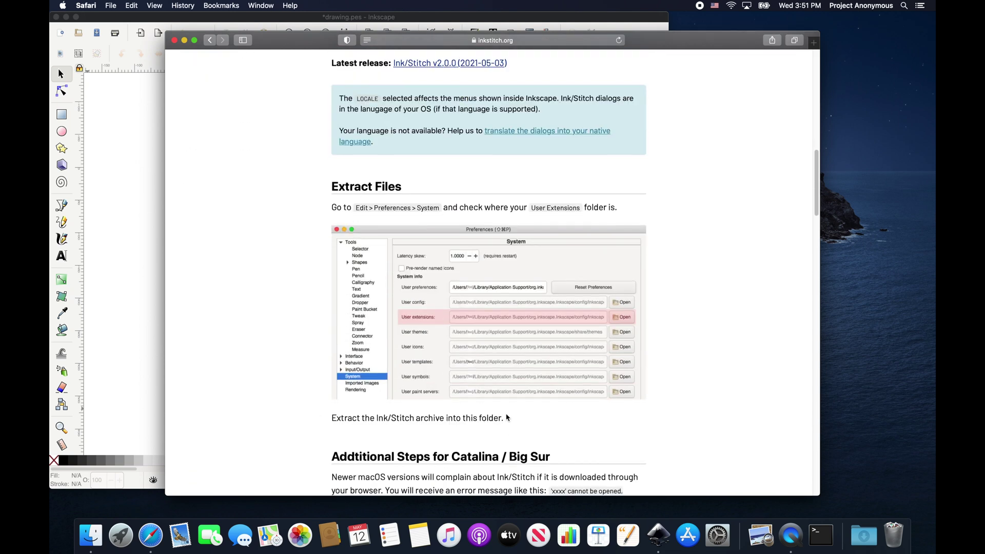
scroll(507, 418, "down", 2)
scroll(431, 267, "up", 3)
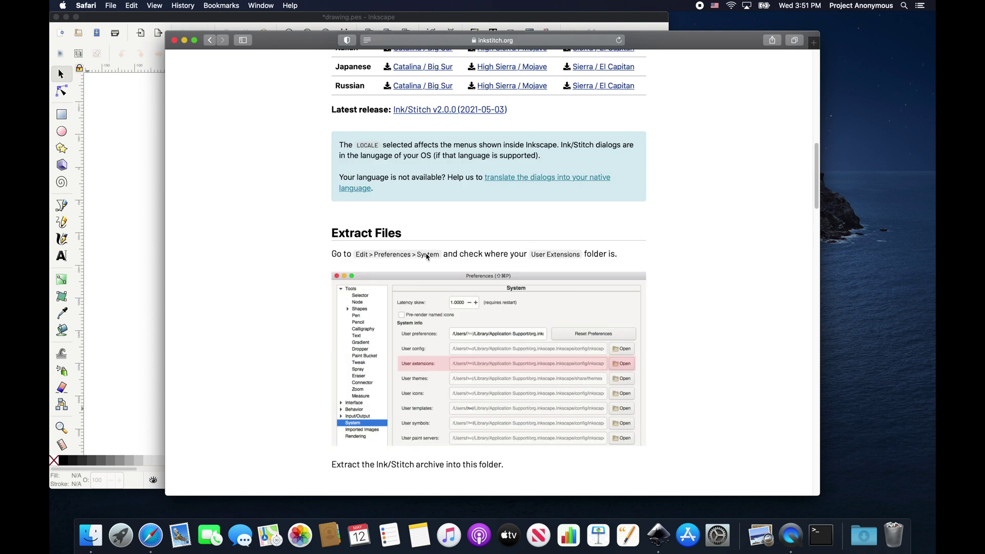
scroll(427, 255, "up", 4)
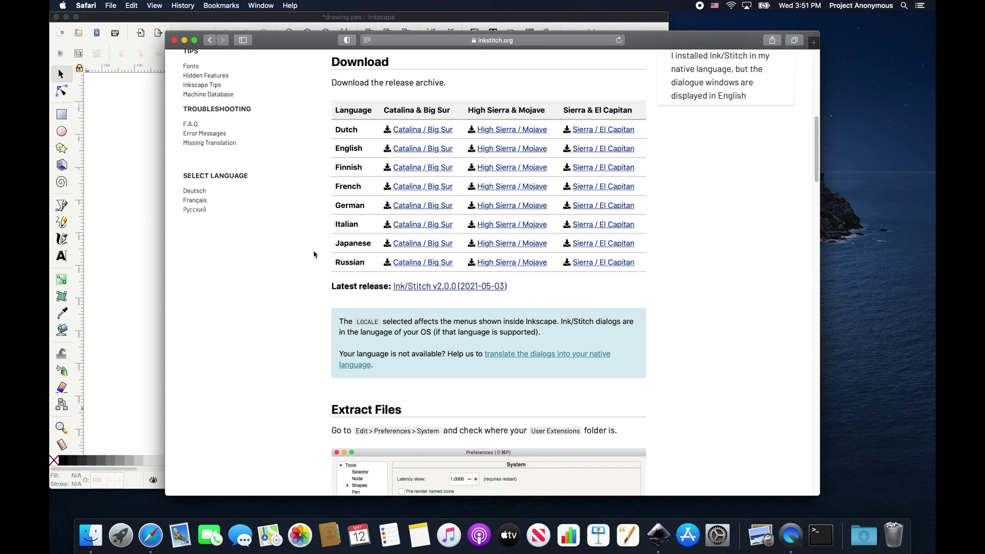
left_click(259, 20)
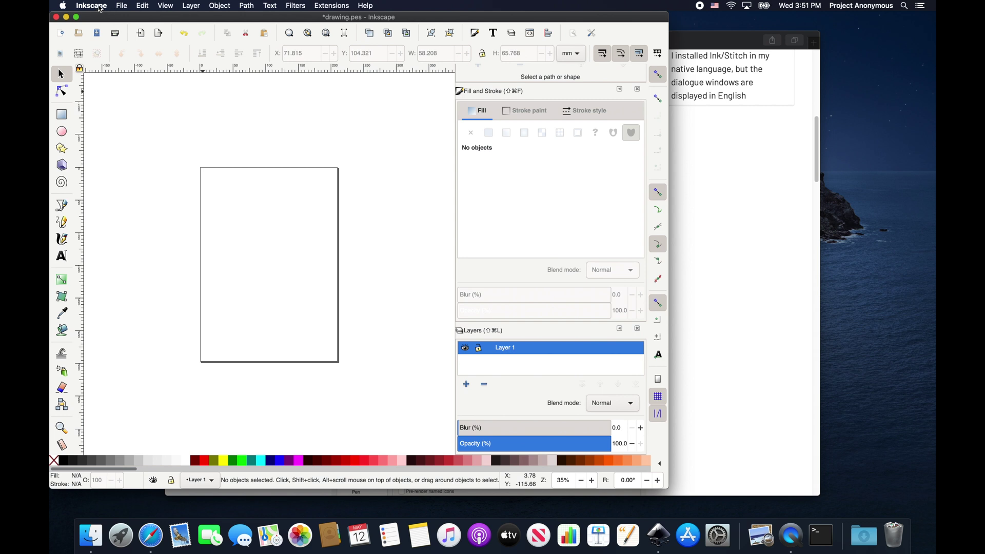
- Show the System page of Inkscape's Preferences, with the user extensions path
left_click(102, 6)
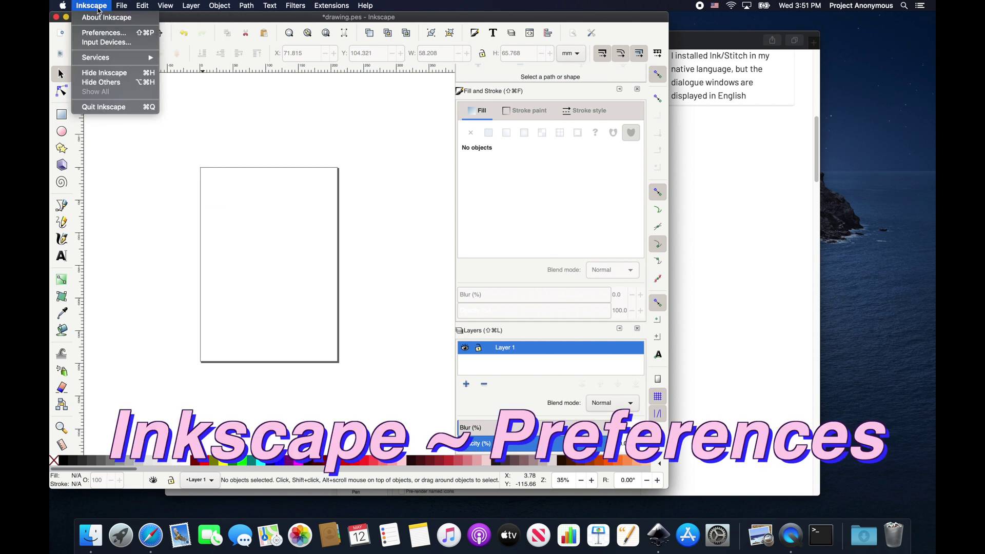
left_click(98, 34)
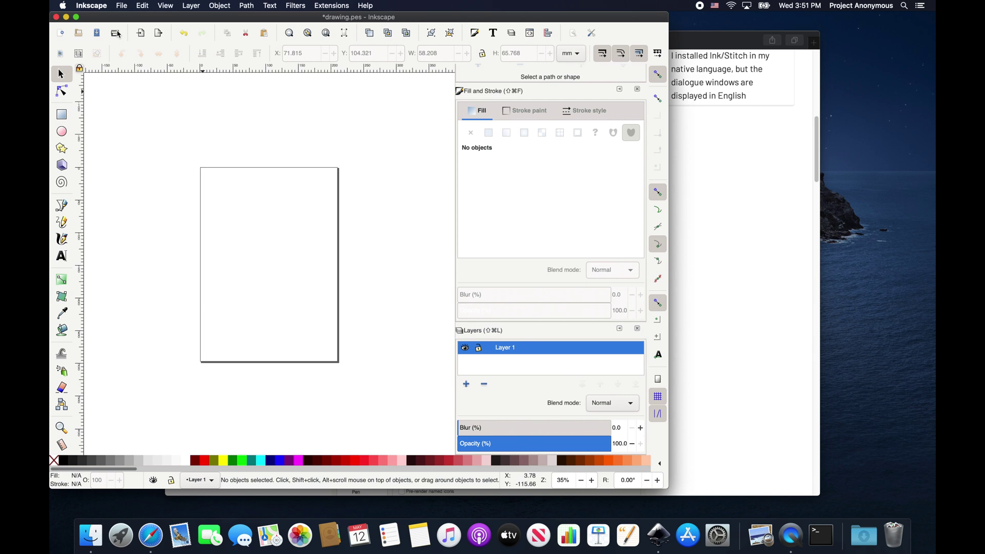
left_click(312, 75)
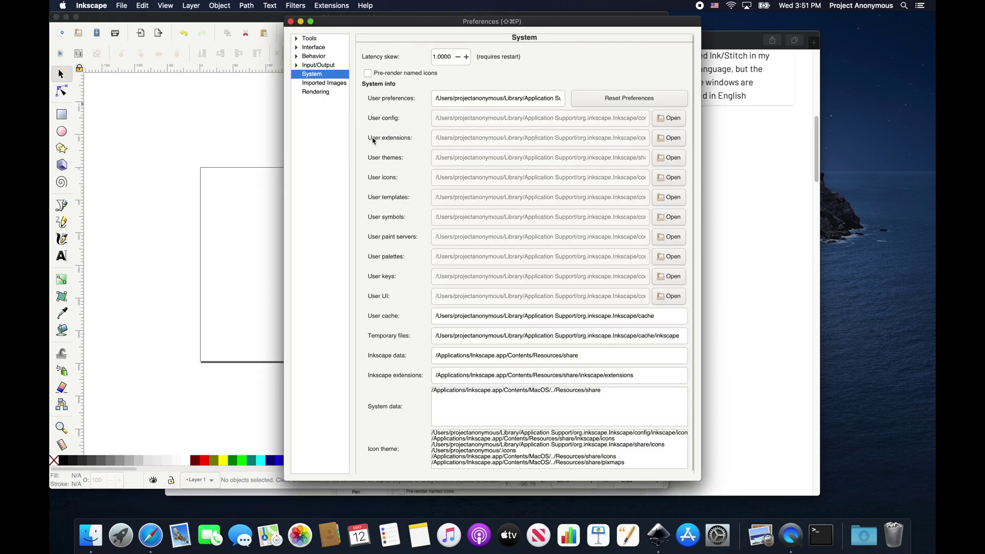
- Open the user extensions folder and move all old Ink/Stitch files to the Trash
left_click(671, 139)
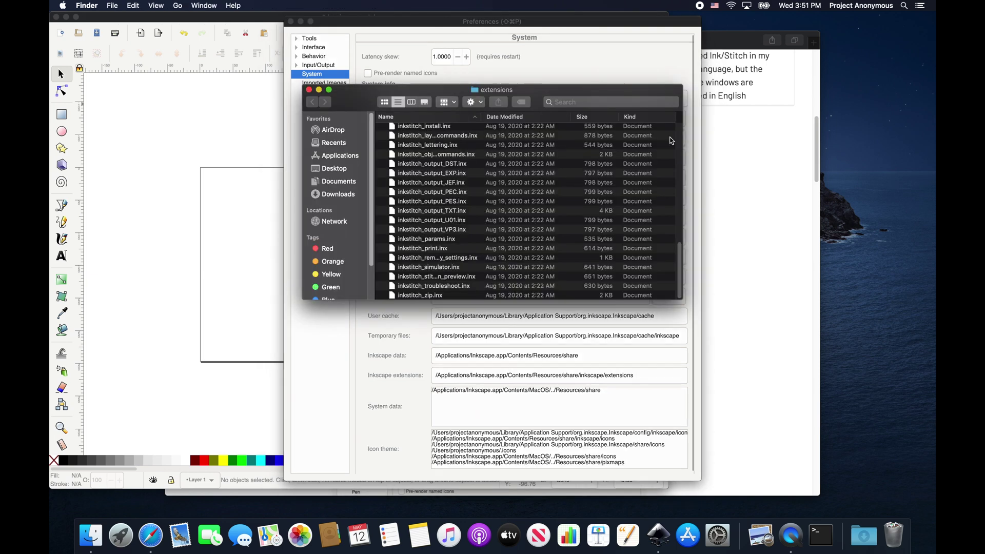
scroll(419, 159, "up", 10)
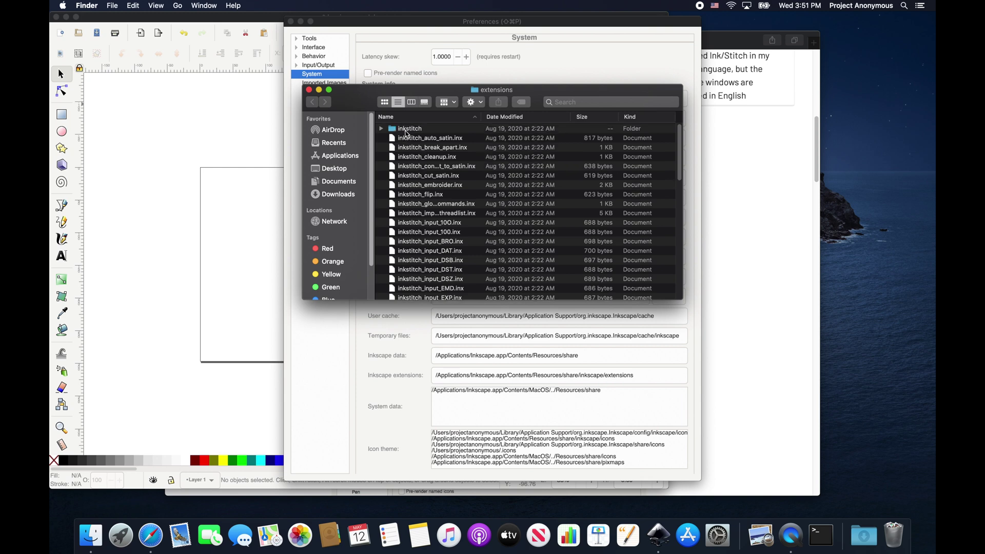
left_click(406, 133)
key("super+a")
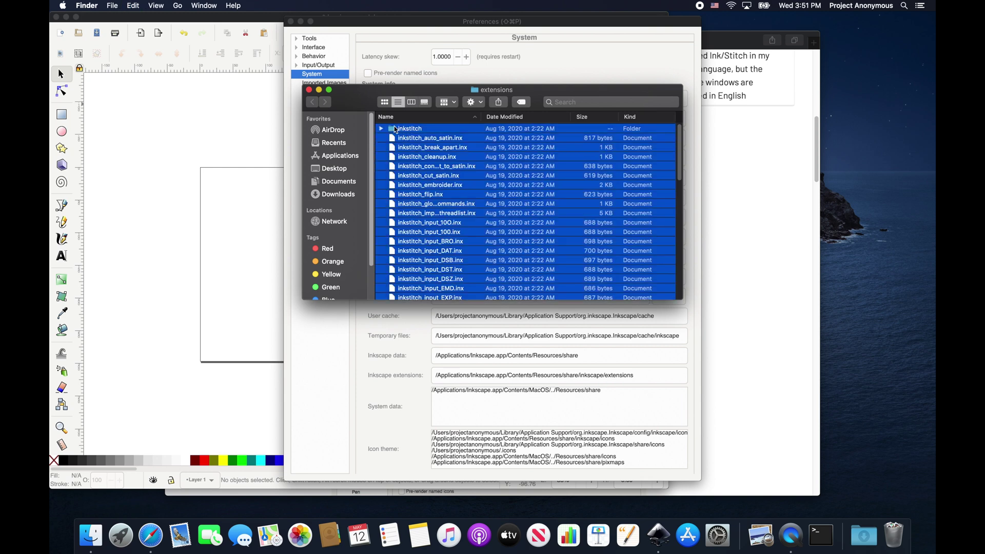
left_click_drag(394, 131, 905, 546)
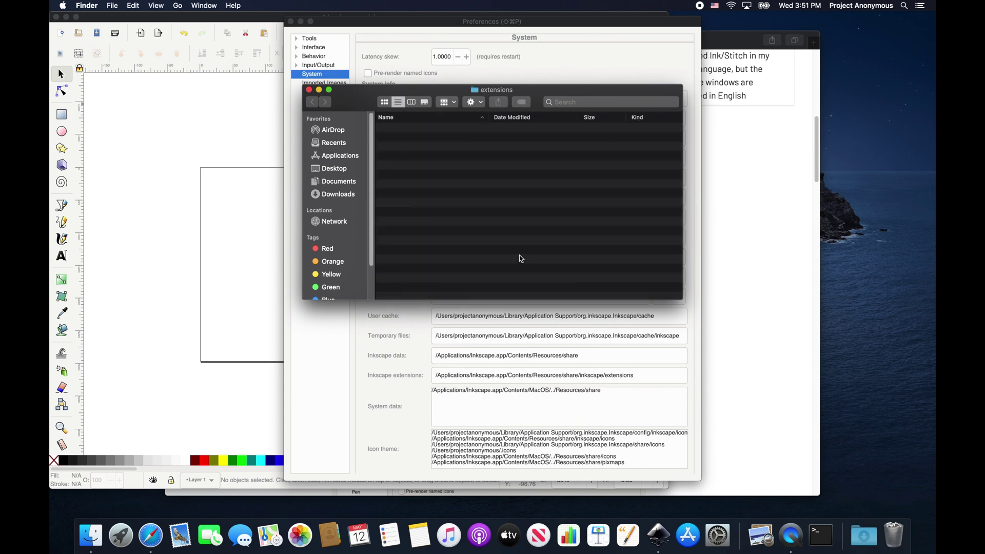
left_click(310, 90)
- Quit Inkscape, closing drawing.pes without saving
left_click(95, 17)
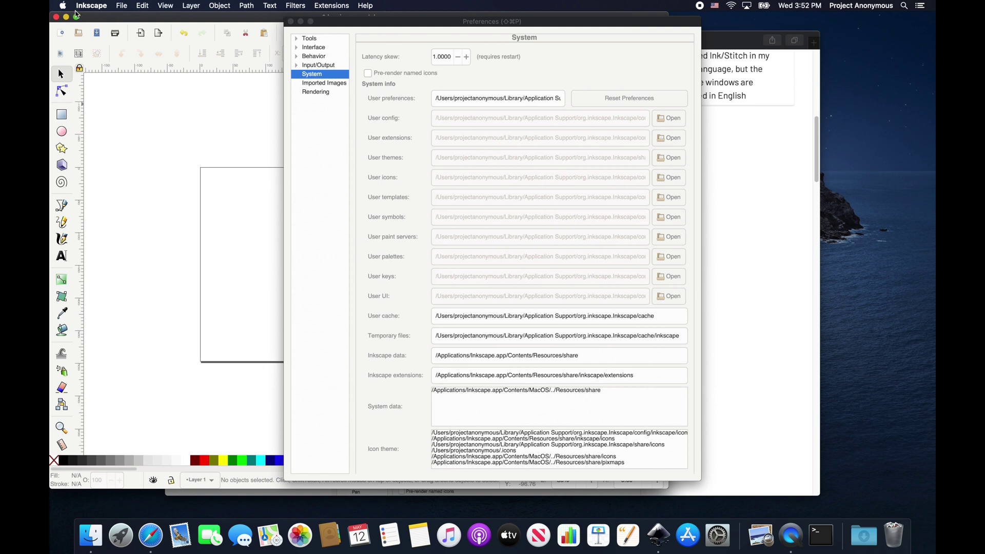
left_click(56, 17)
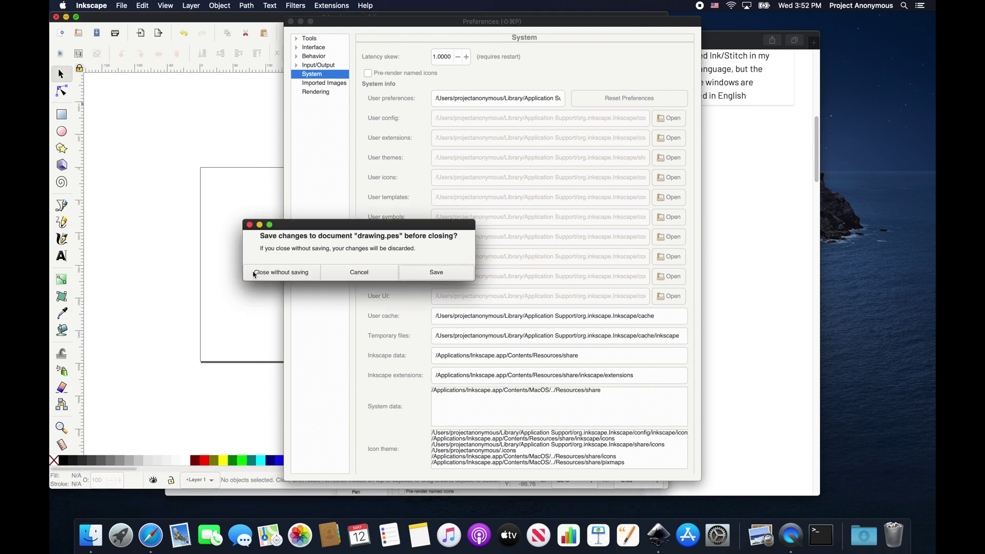
left_click(314, 277)
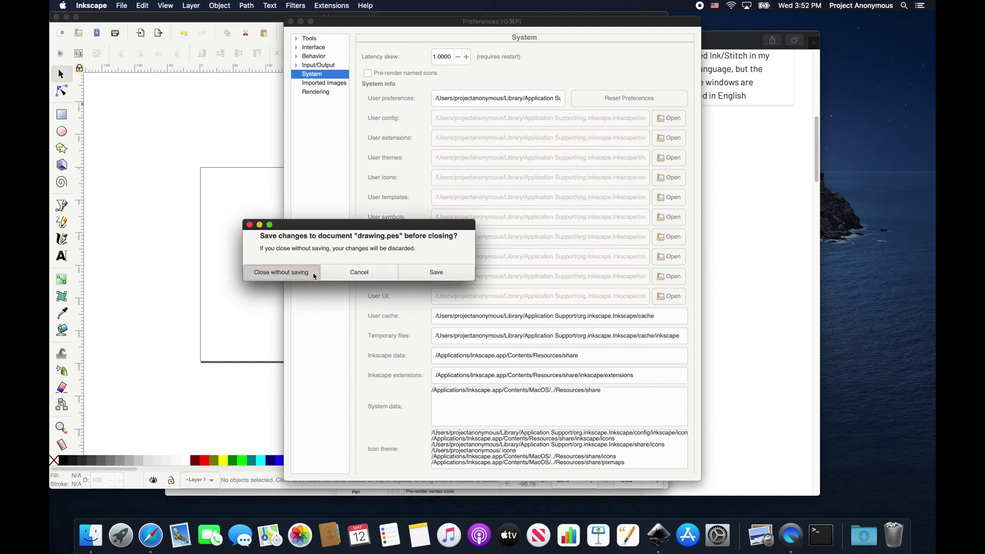
left_click(276, 276)
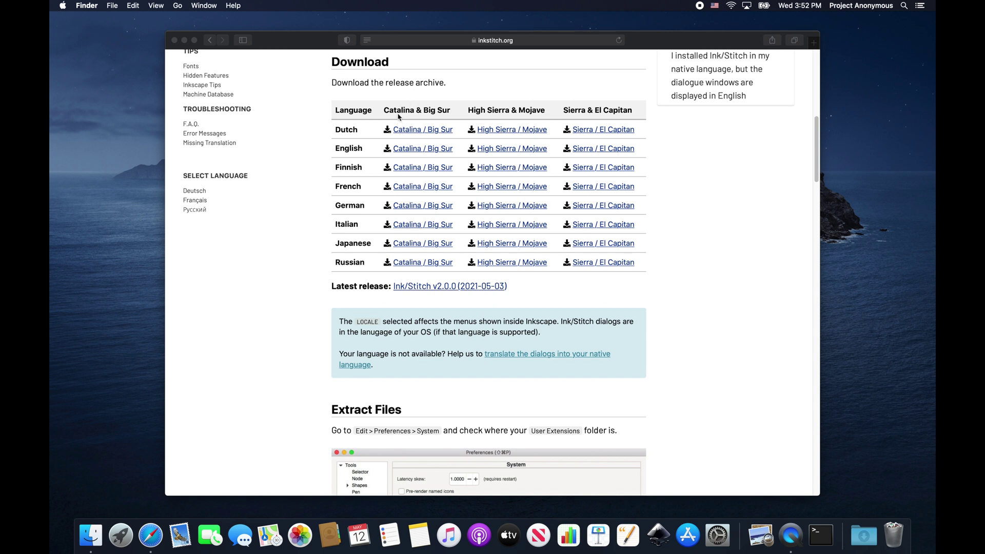
- Download inkstitch-v2.0.0-osx-en_US.zip for Catalina / Big Sur and scroll to Extract Files
left_click(403, 150)
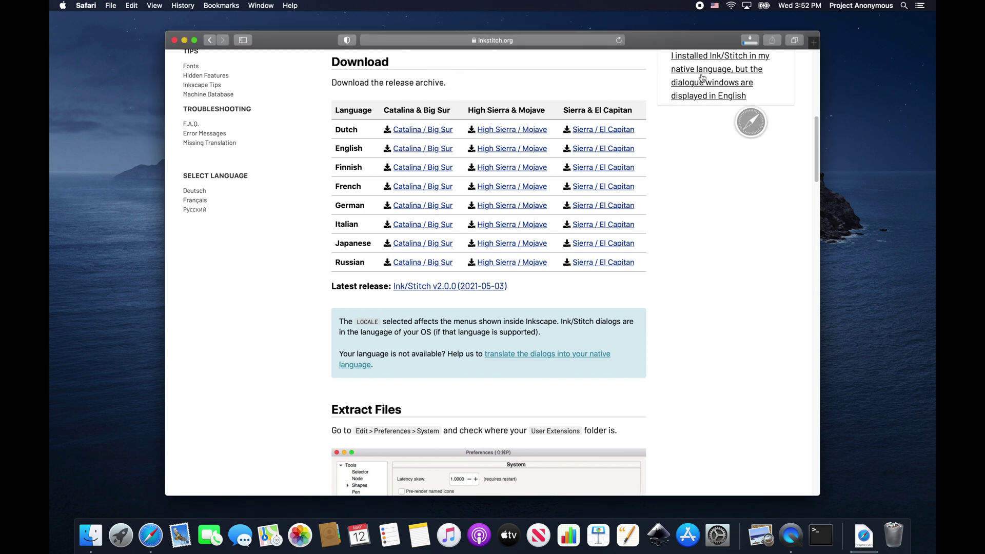
left_click(749, 41)
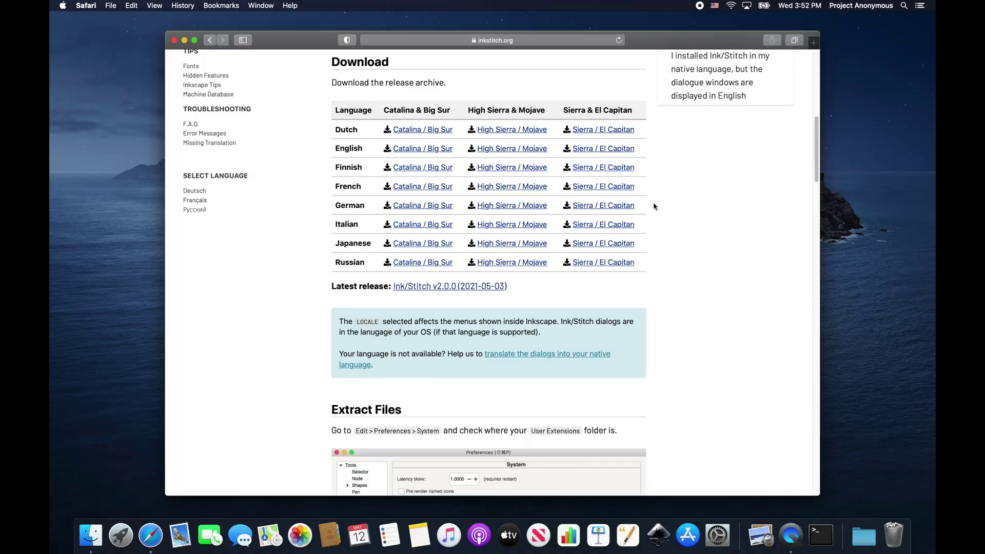
scroll(654, 206, "down", 10)
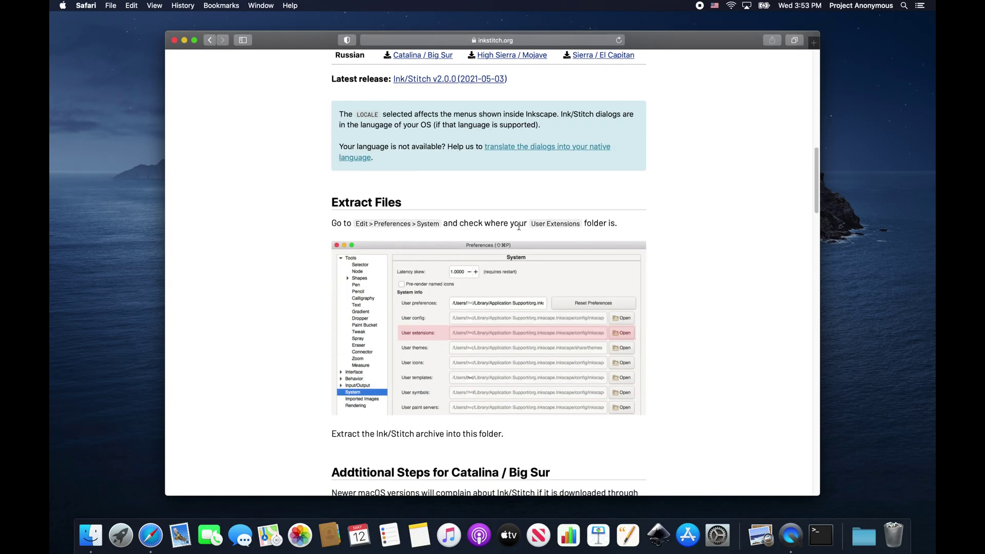
scroll(409, 242, "down", 5)
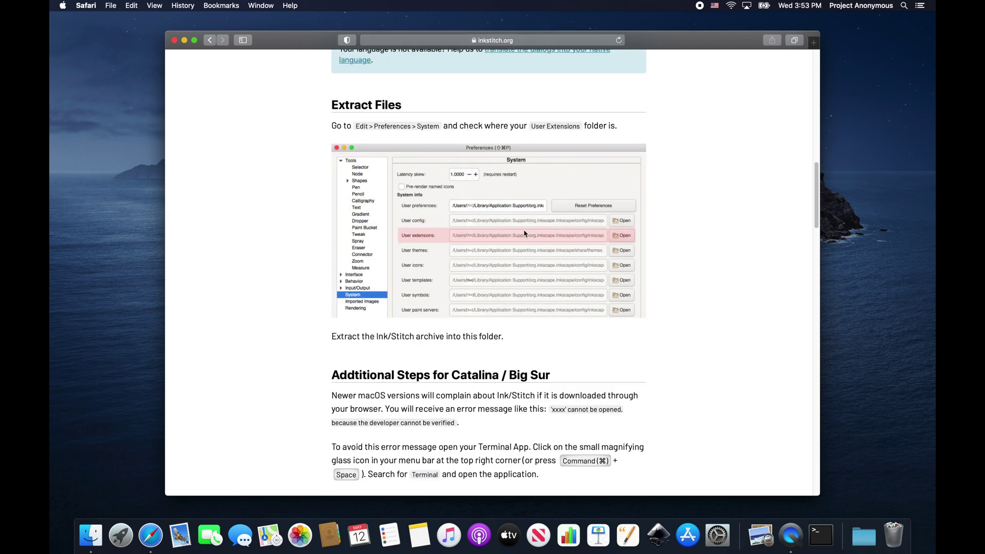
- Relaunch Inkscape and open the empty user extensions folder from System preferences
left_click(659, 535)
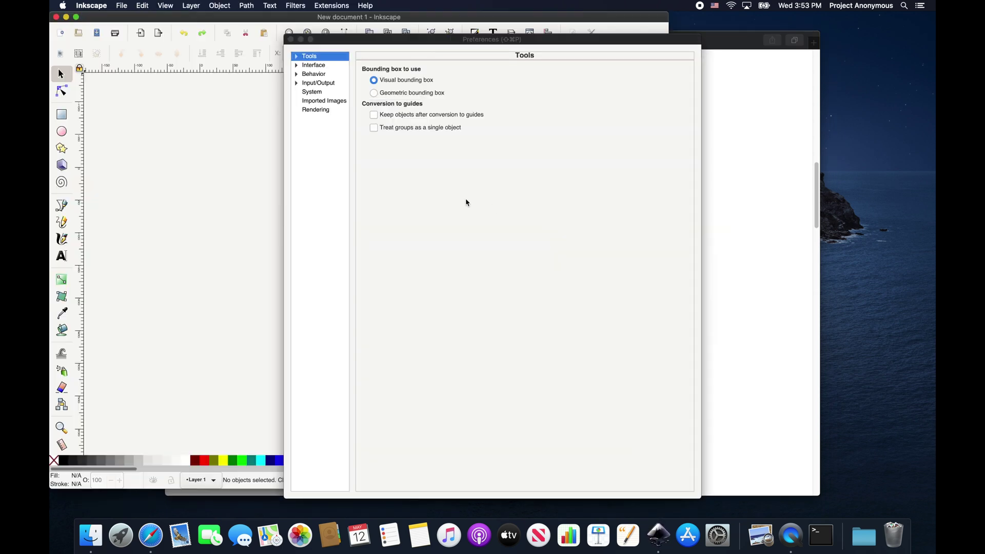
left_click(314, 92)
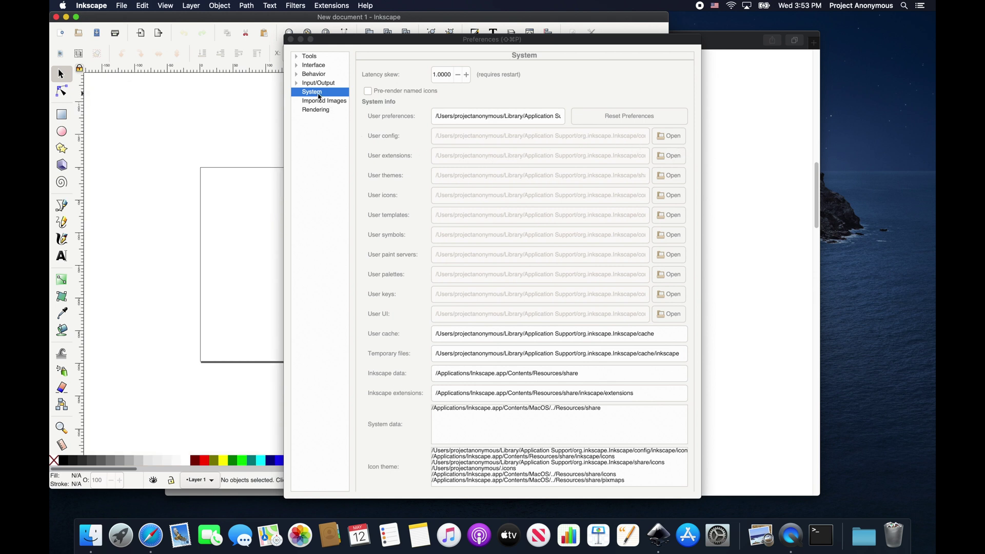
left_click(668, 156)
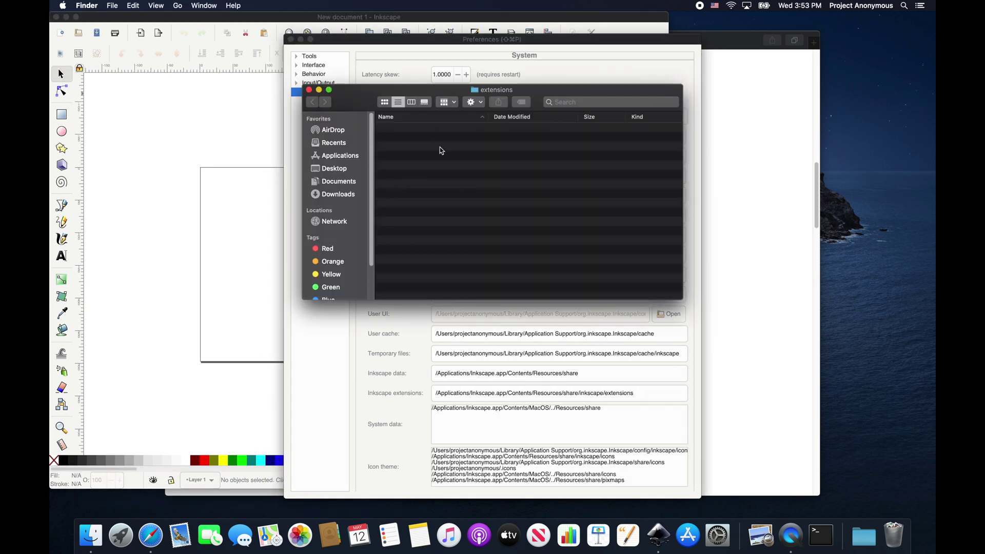
- Move the inkstitch folder and .inx files from inkstitch-v2 into extensions, then close the windows
left_click(865, 538)
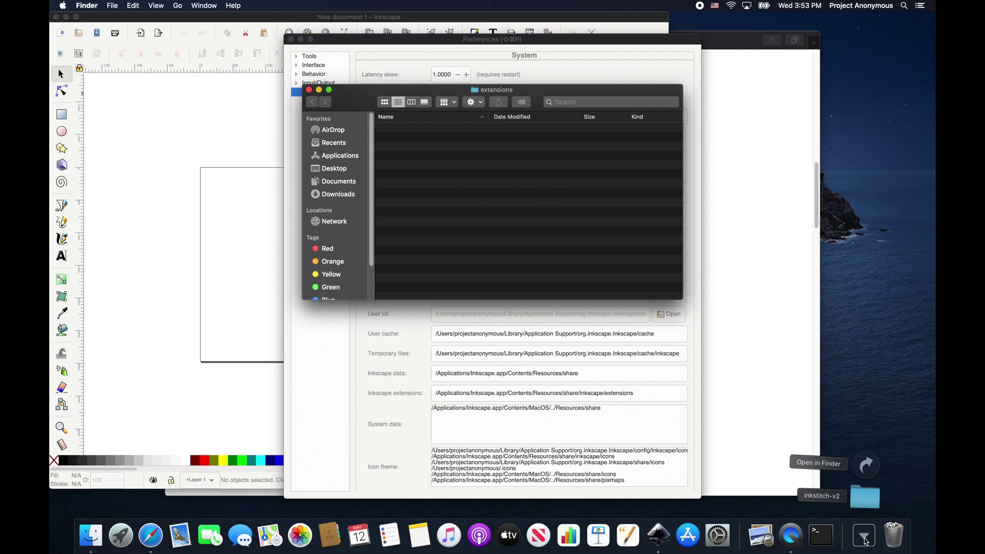
left_click(858, 503)
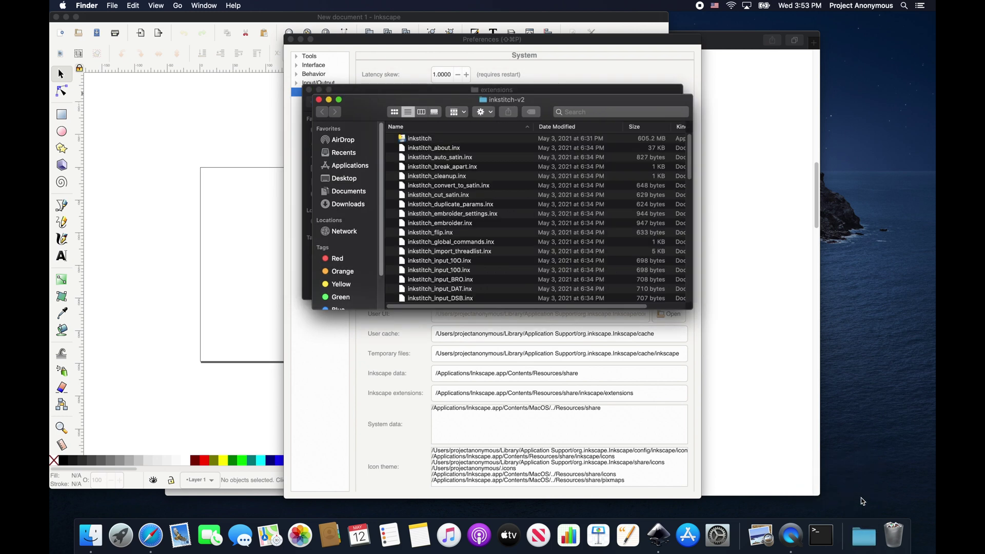
left_click_drag(411, 101, 653, 119)
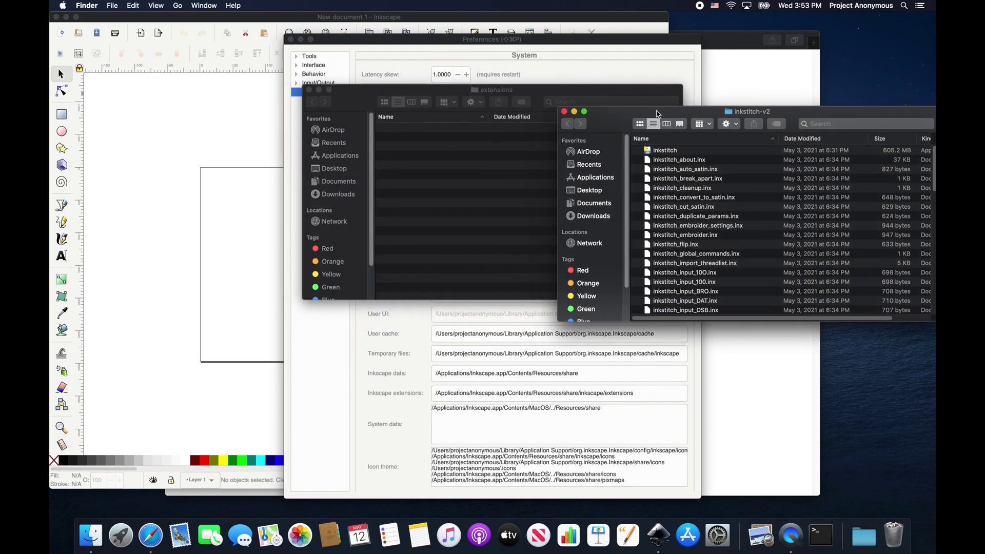
left_click(658, 156)
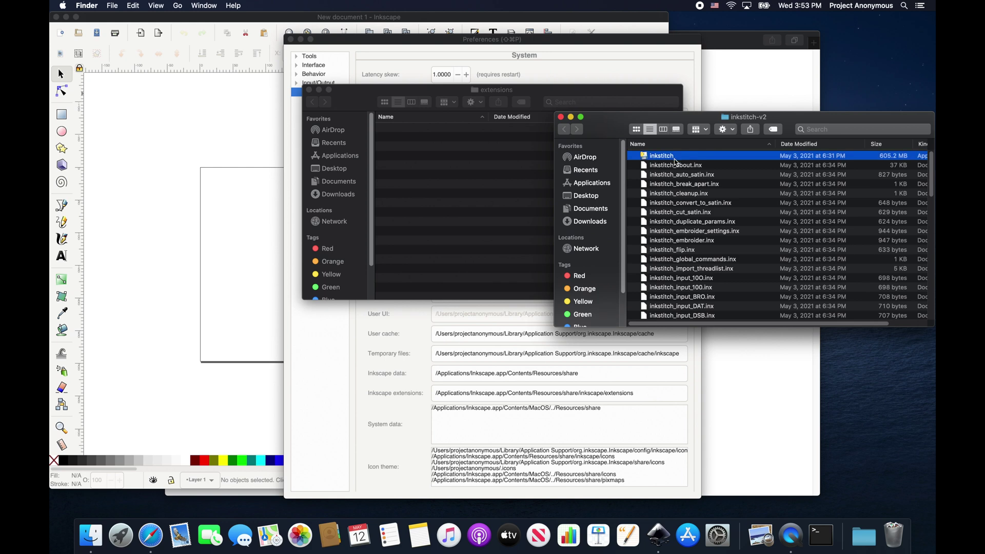
key("super+a")
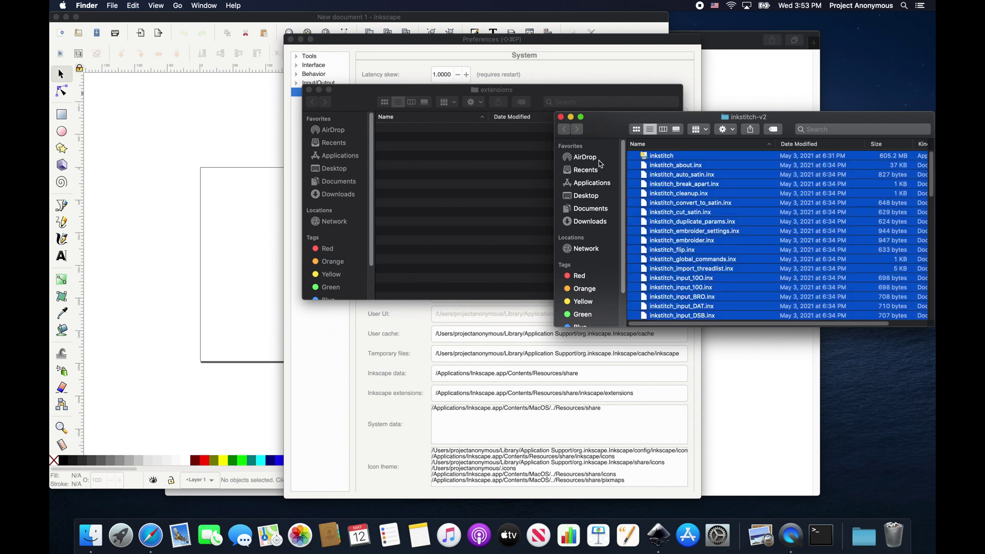
left_click_drag(662, 157, 442, 154)
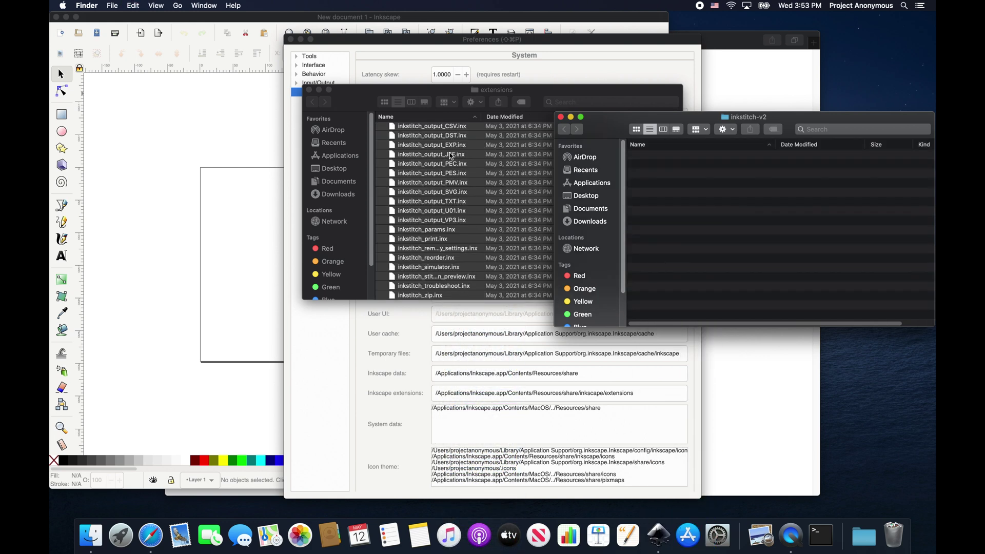
left_click(561, 117)
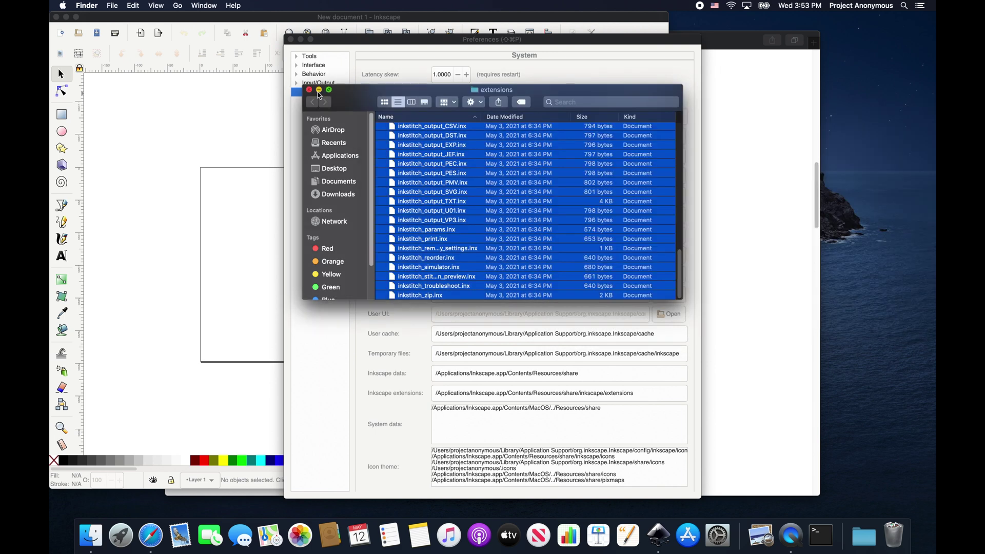
left_click(310, 90)
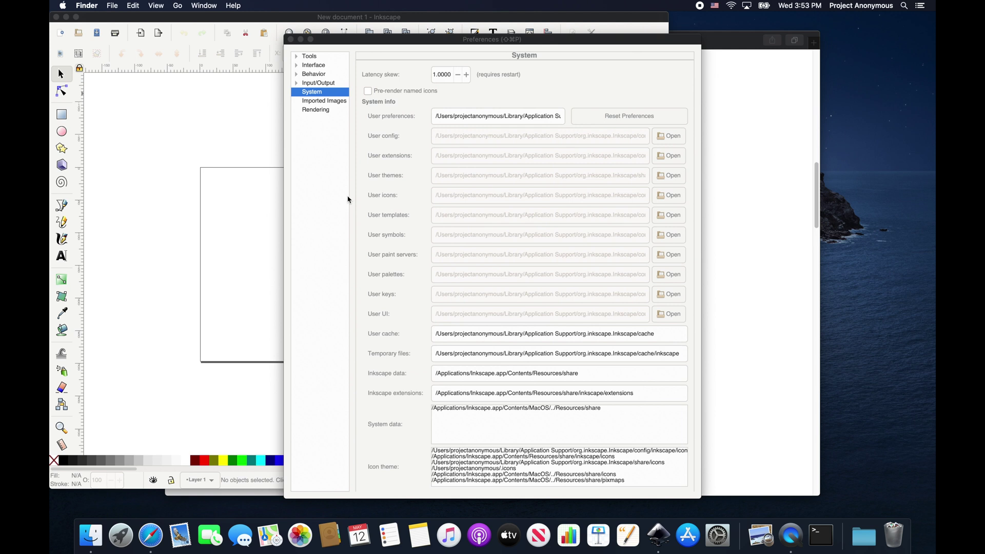
left_click(291, 39)
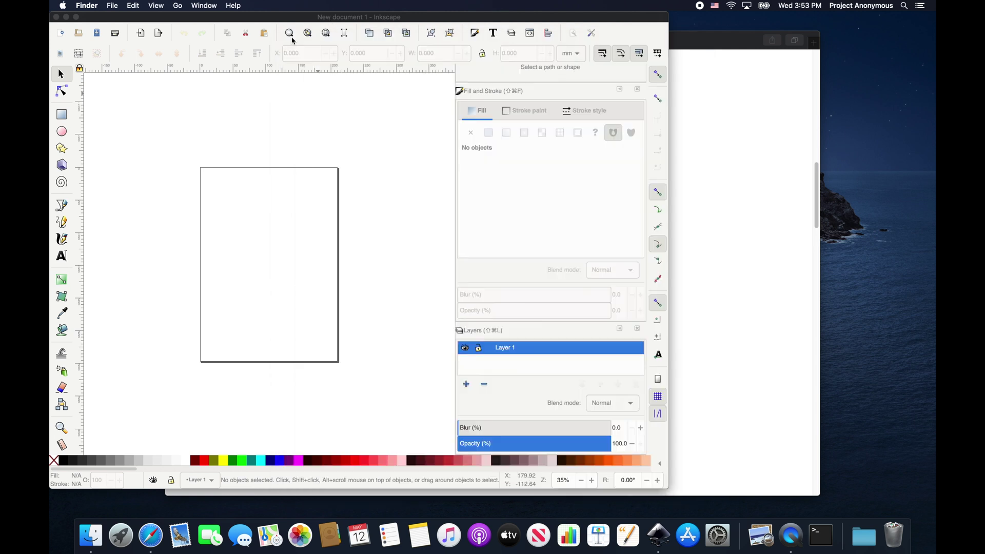
- Quit Inkscape and scroll to the Catalina / Big Sur Terminal xattr command
left_click(57, 18)
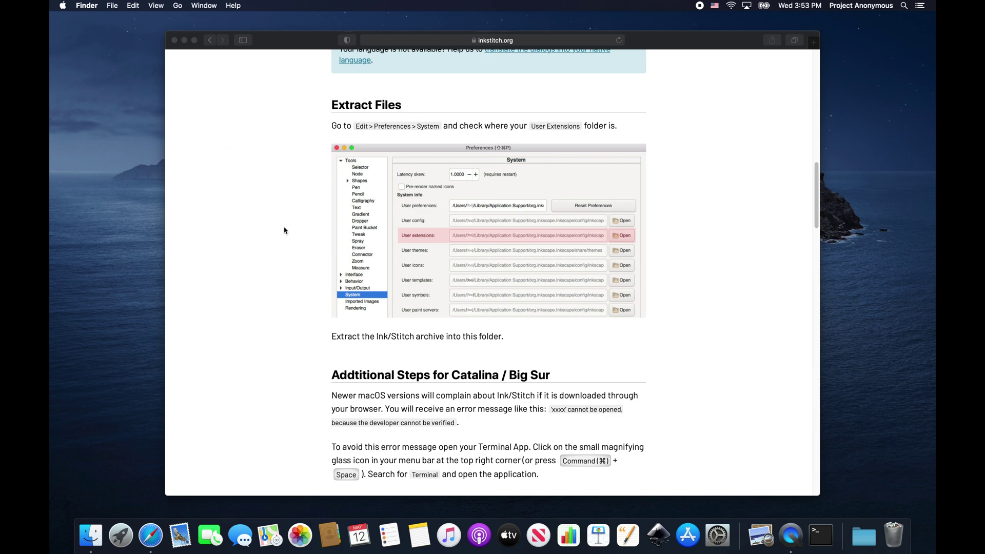
scroll(409, 315, "down", 4)
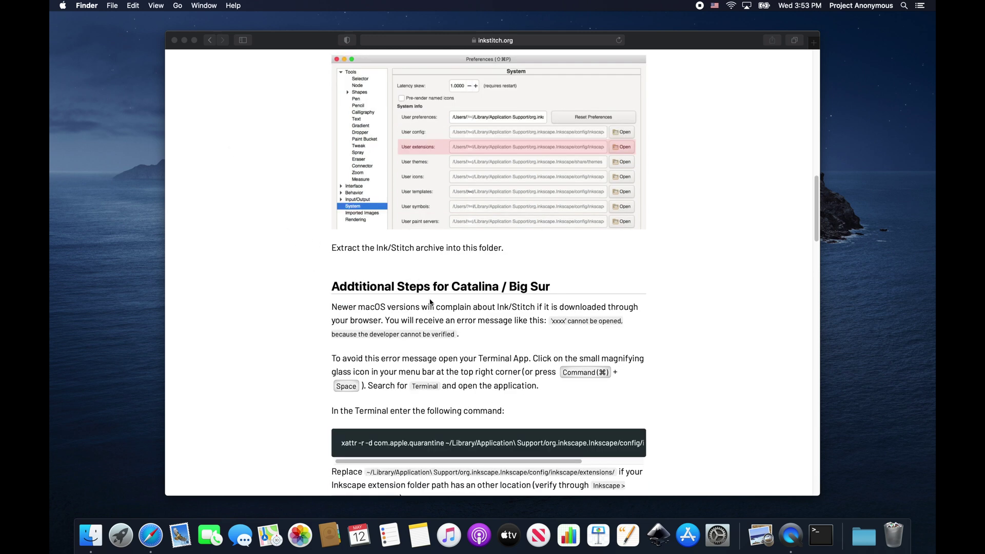
scroll(441, 322, "down", 4)
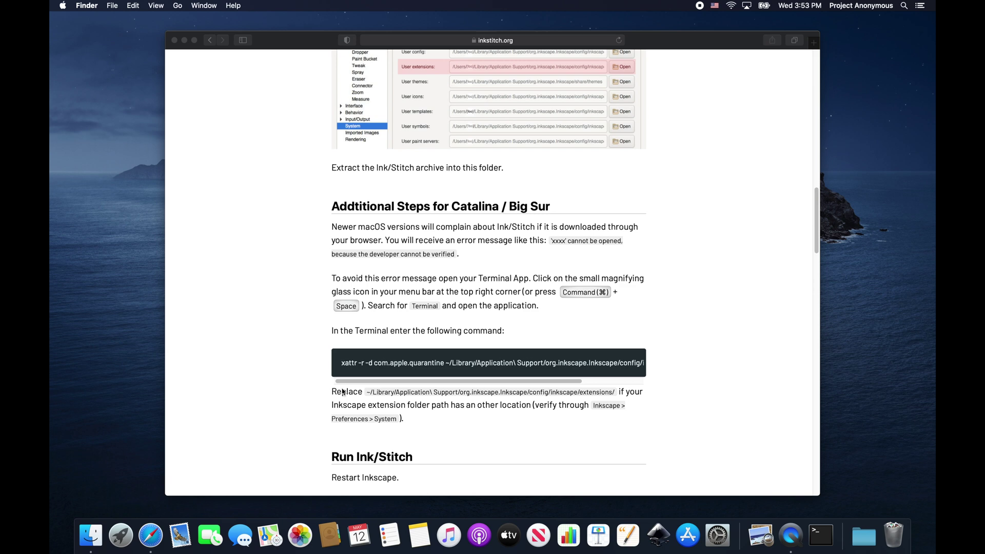
- Run the copied xattr quarantine-removal command on the extensions folder in Terminal, then close Terminal
left_click(129, 532)
type("termi")
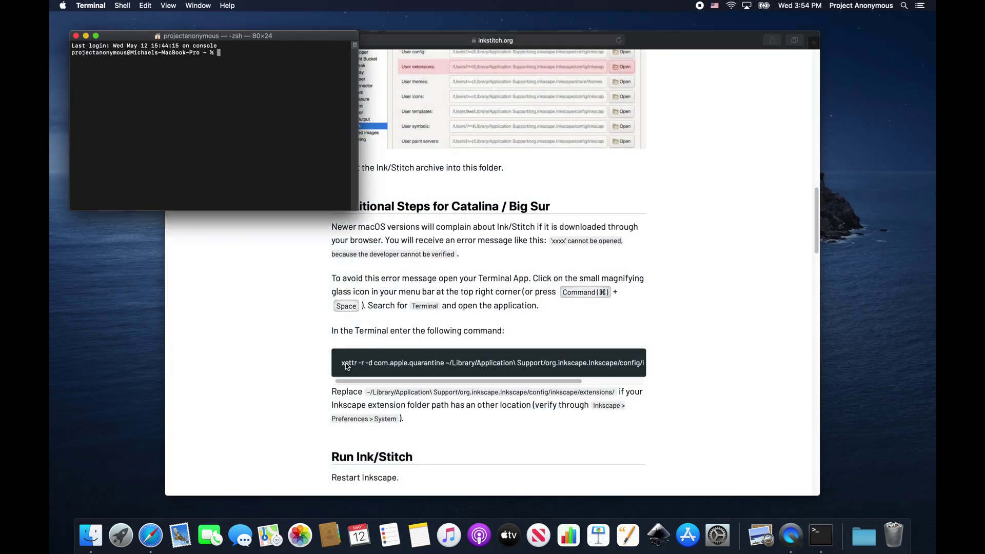
left_click(346, 364)
left_click_drag(342, 365, 643, 361)
key("super+c")
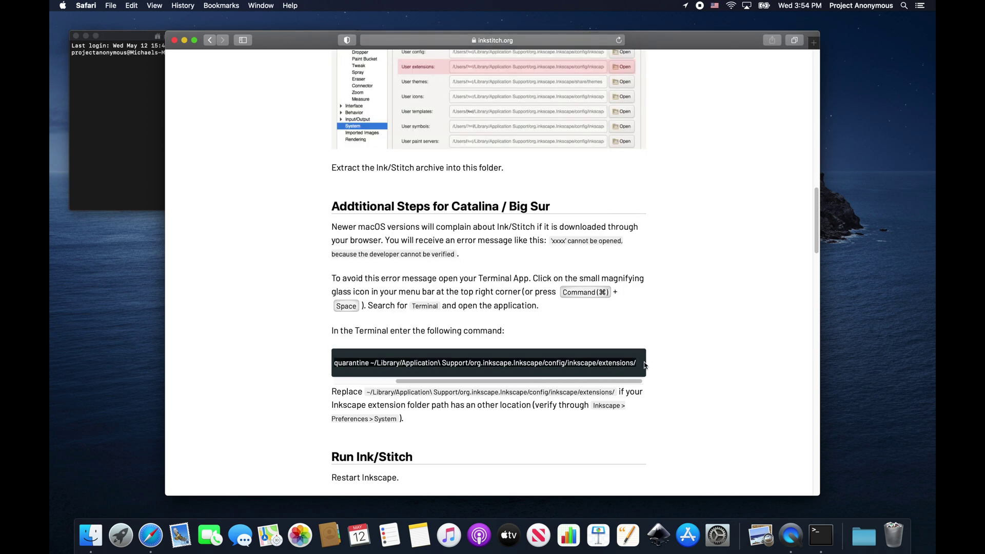
left_click(120, 91)
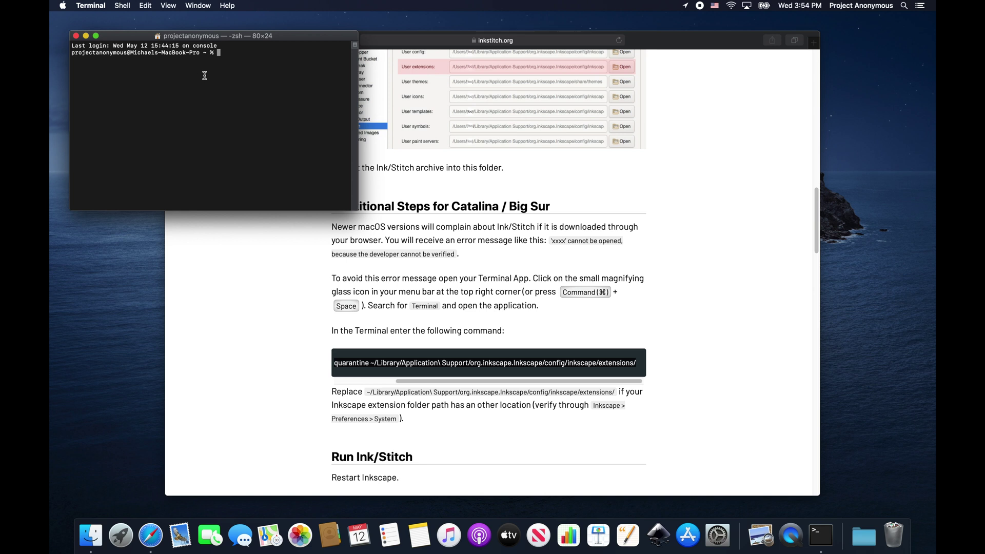
key("super+v")
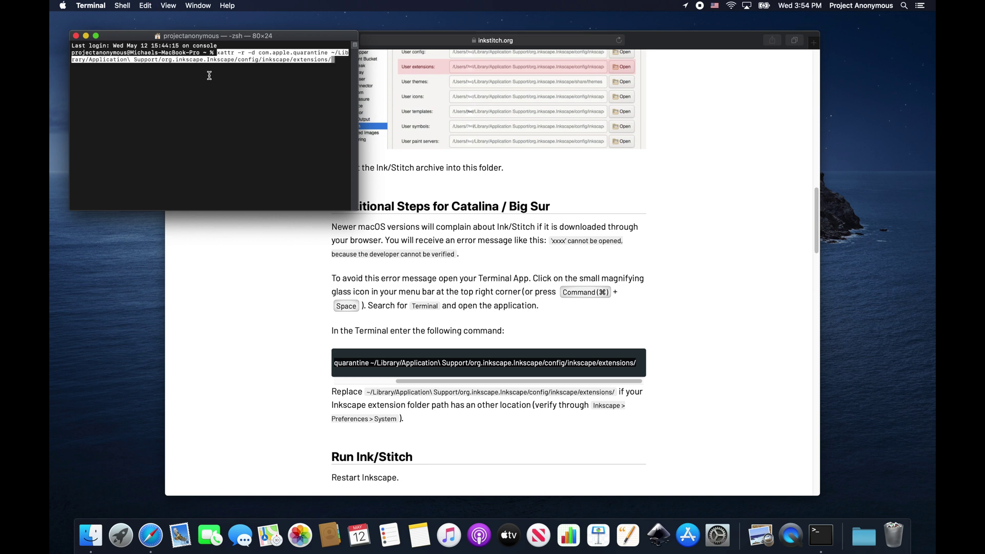
key("Return")
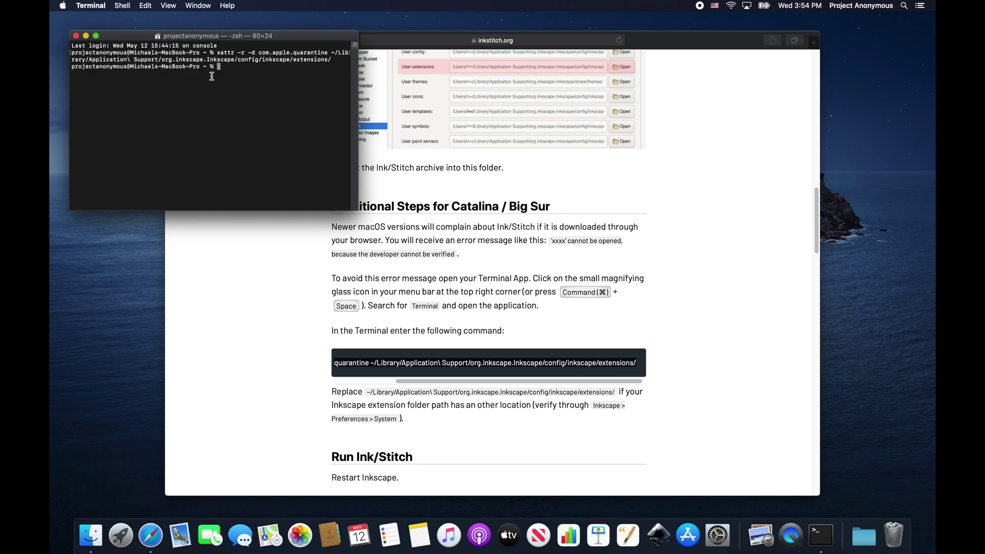
left_click(76, 36)
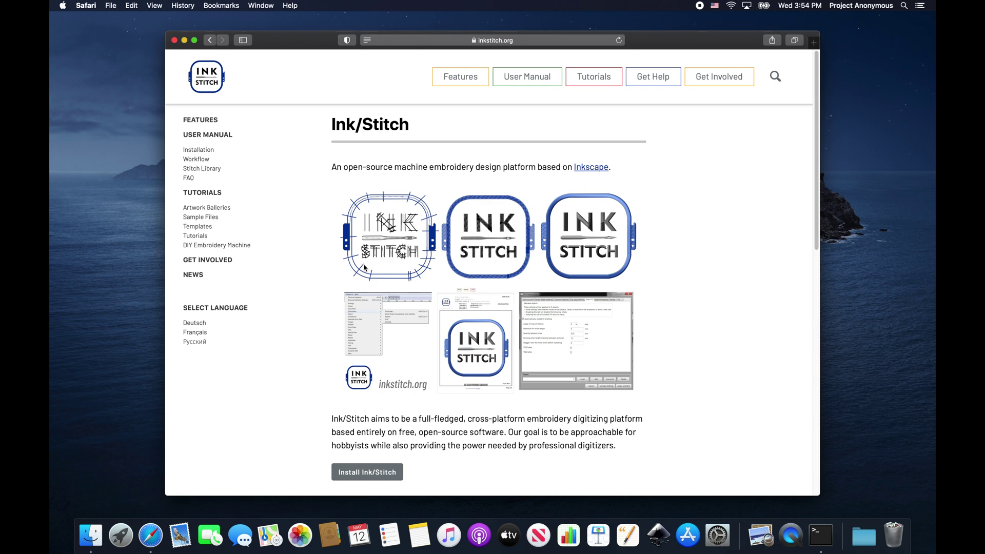
- Open the Ink/Stitch v2.0 news article, read through the release notes, and close Safari
scroll(364, 267, "down", 8)
scroll(381, 267, "down", 5)
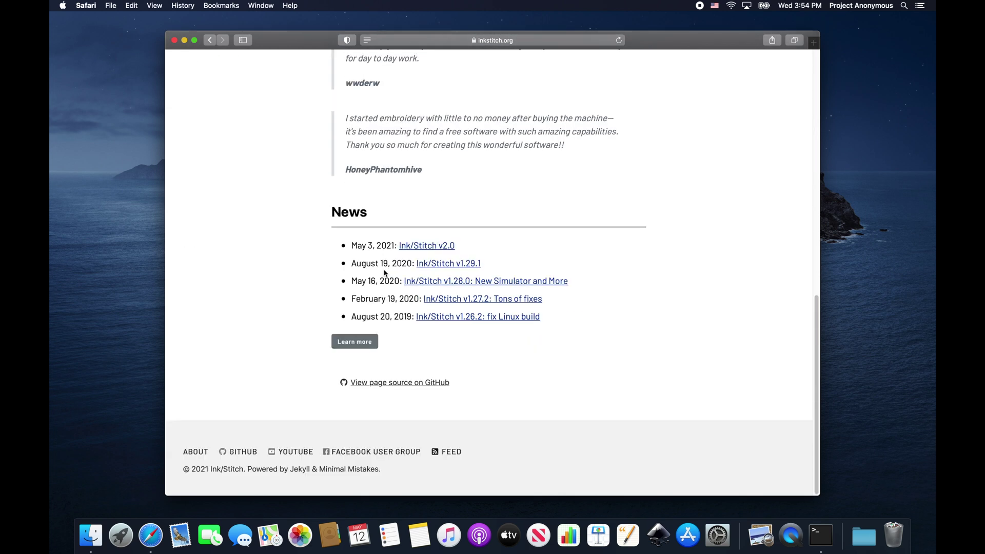
left_click(419, 248)
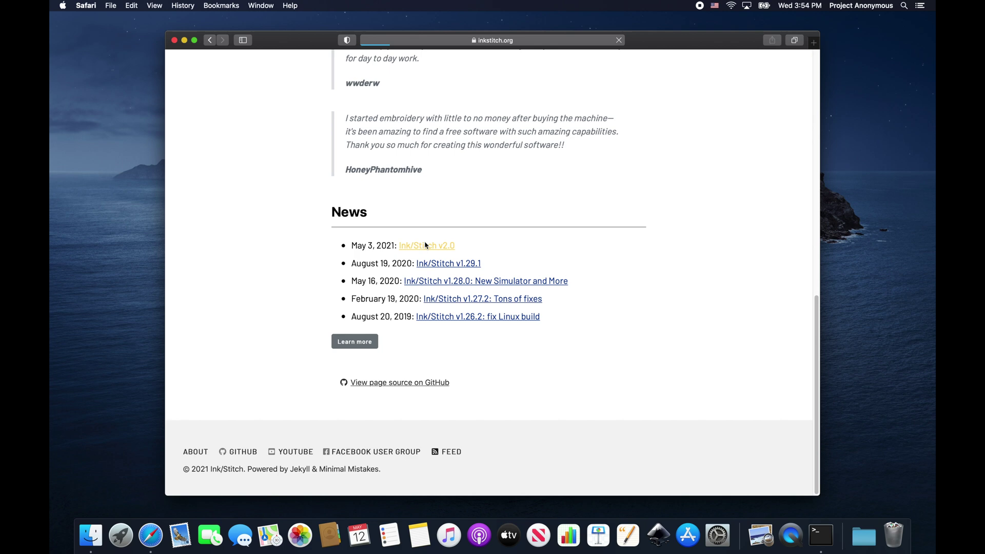
scroll(411, 240, "down", 4)
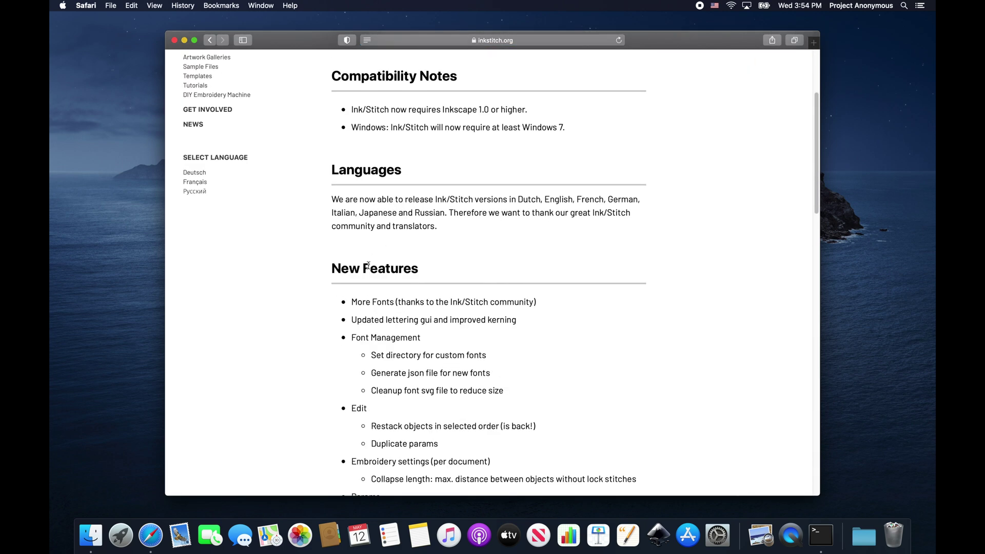
scroll(375, 257, "down", 2)
scroll(401, 361, "down", 7)
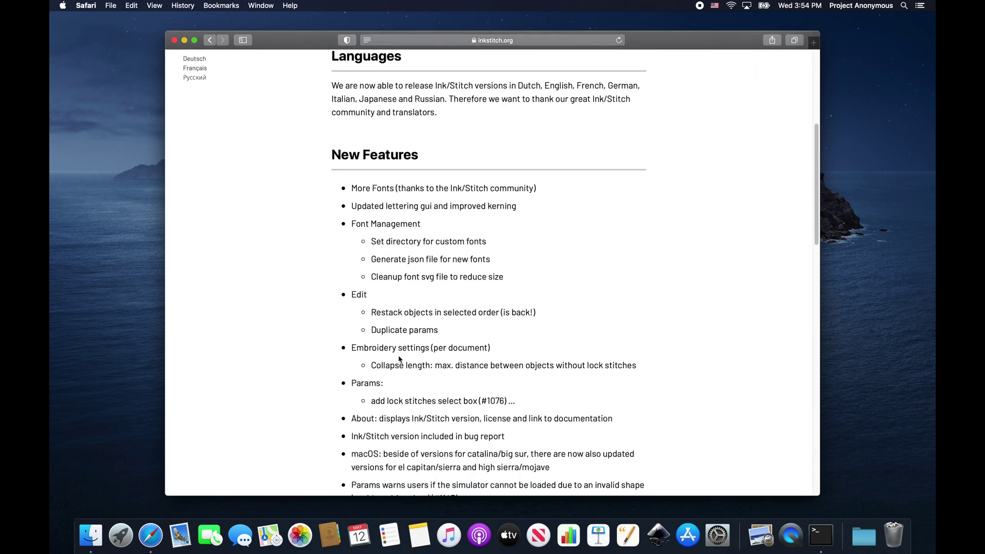
scroll(414, 199, "up", 2)
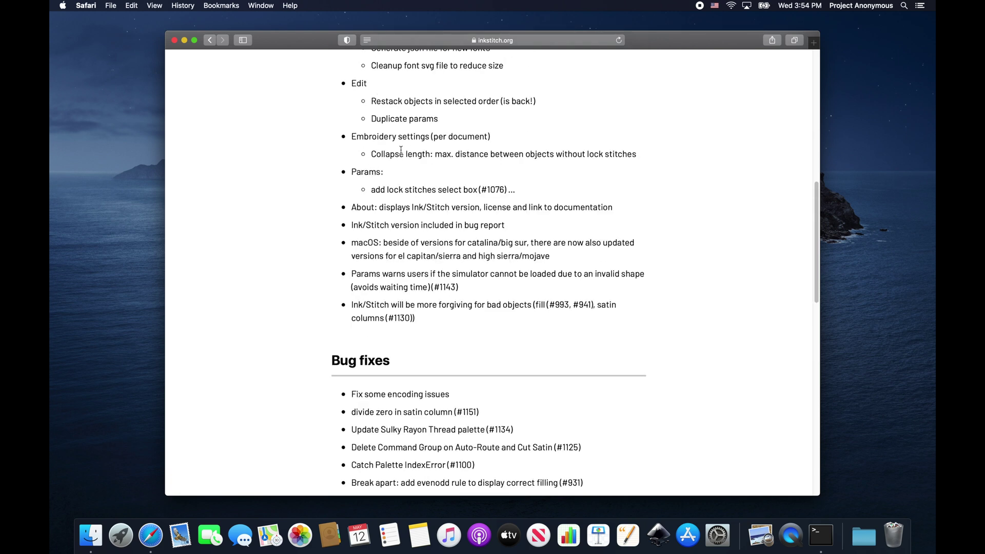
scroll(401, 268, "down", 7)
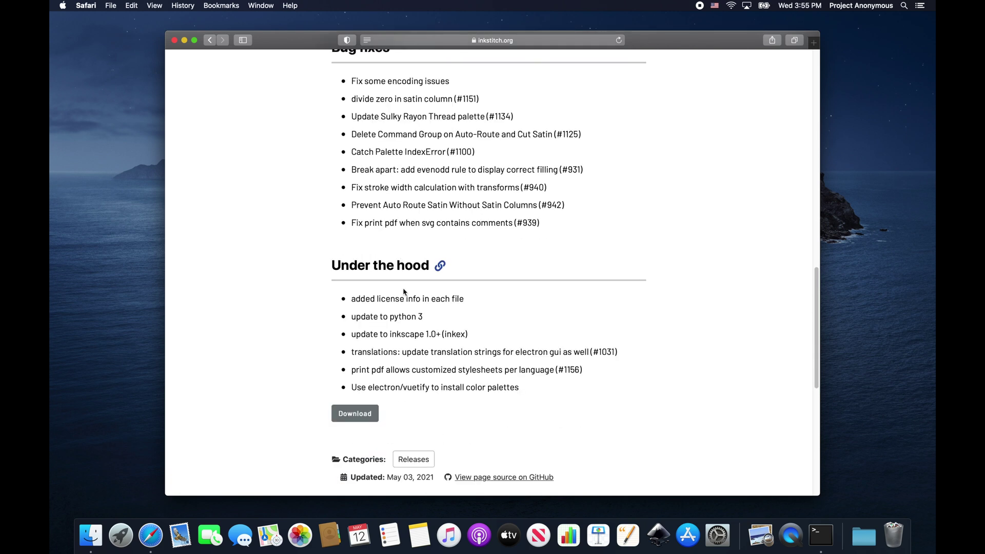
scroll(395, 306, "down", 4)
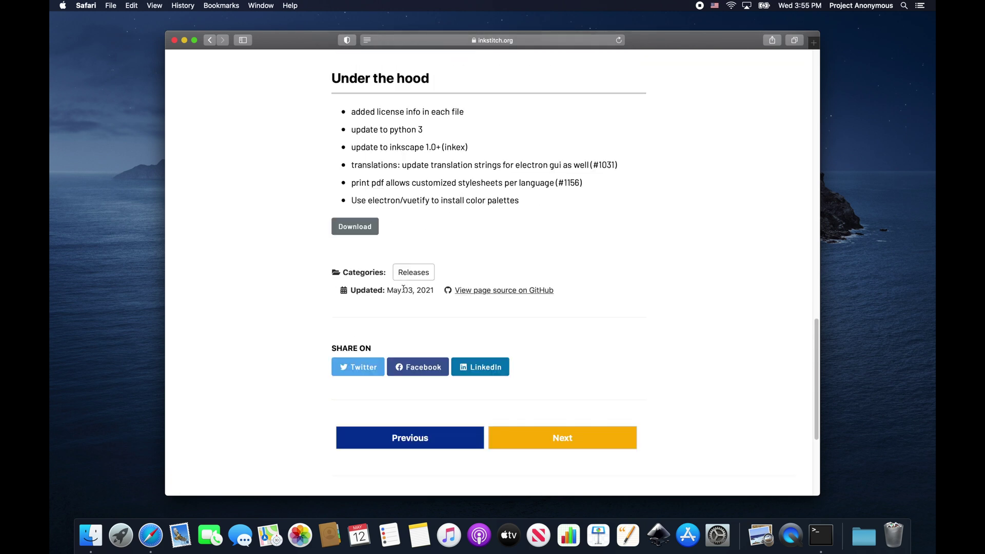
scroll(404, 289, "up", 9)
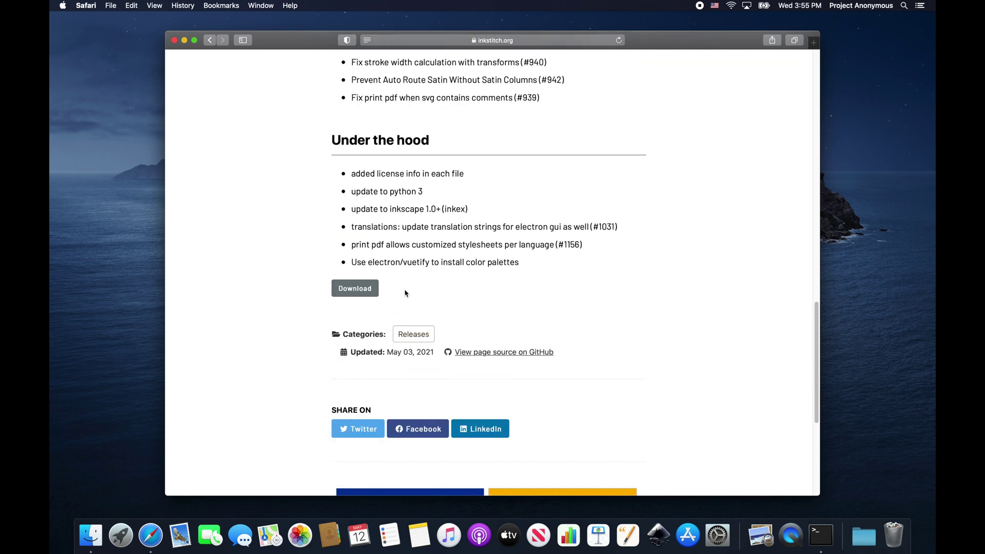
left_click(174, 40)
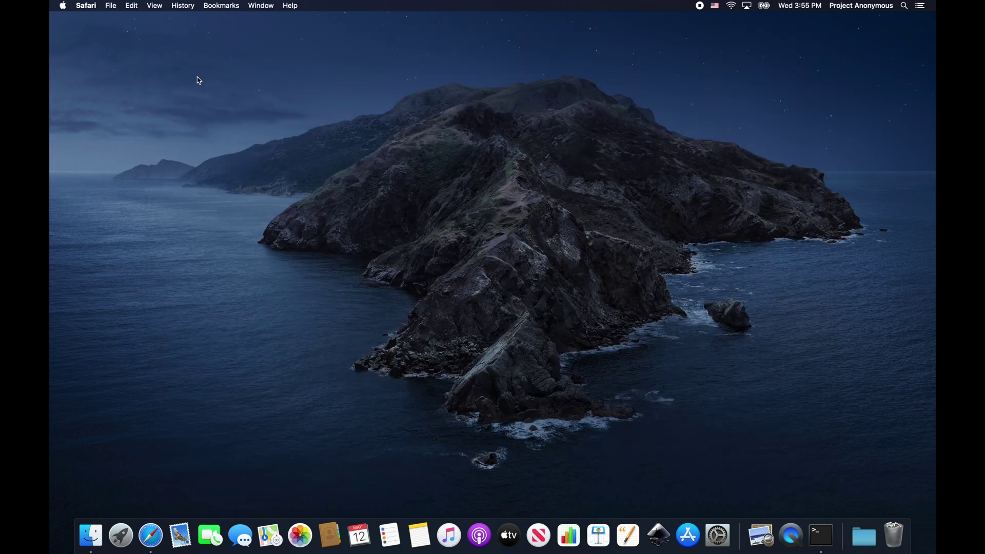
- Launch Inkscape and draw a small black ellipse on the upper page
left_click(663, 534)
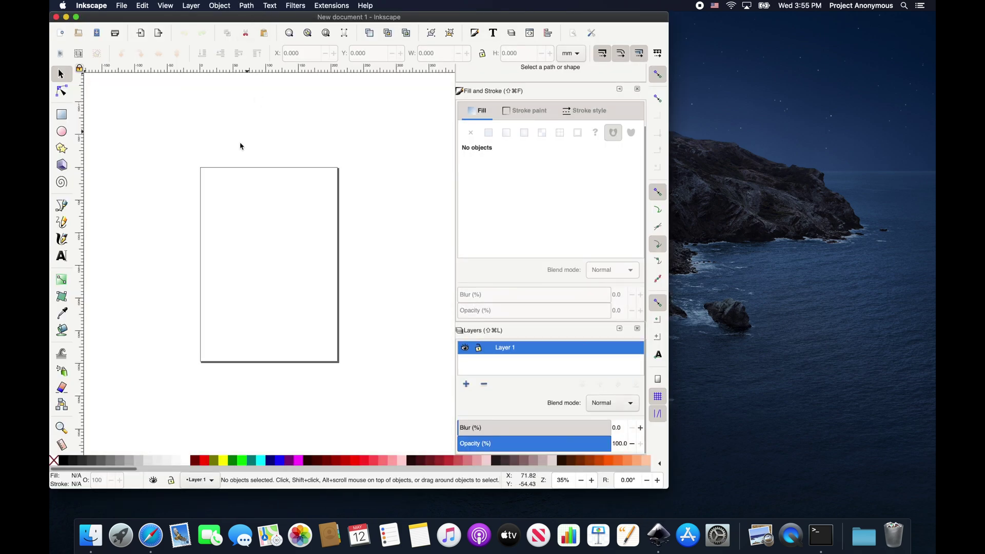
left_click(62, 131)
left_click_drag(265, 241, 283, 257)
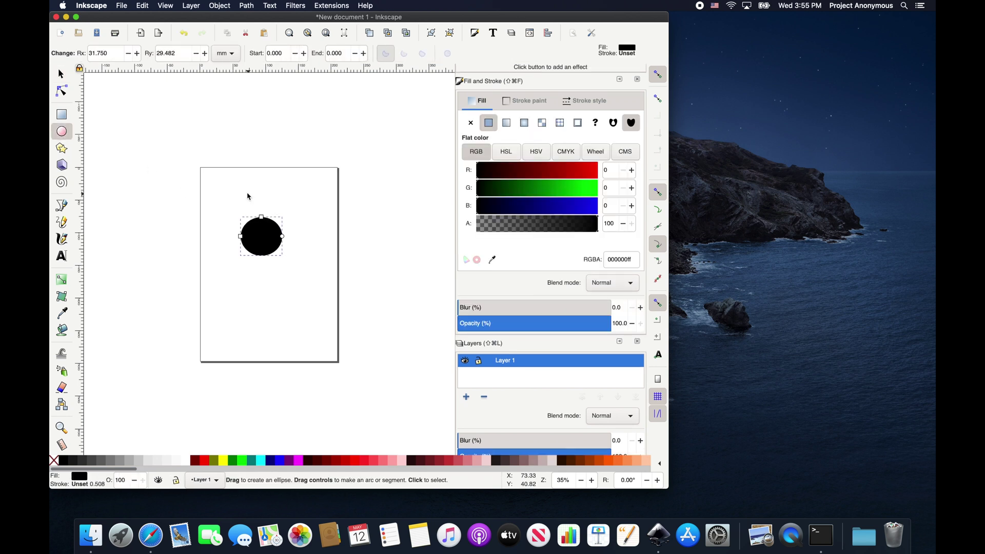
- Open Ink/Stitch's Params for the ellipse, previewing AutoFill at 5991 stitches
left_click(332, 5)
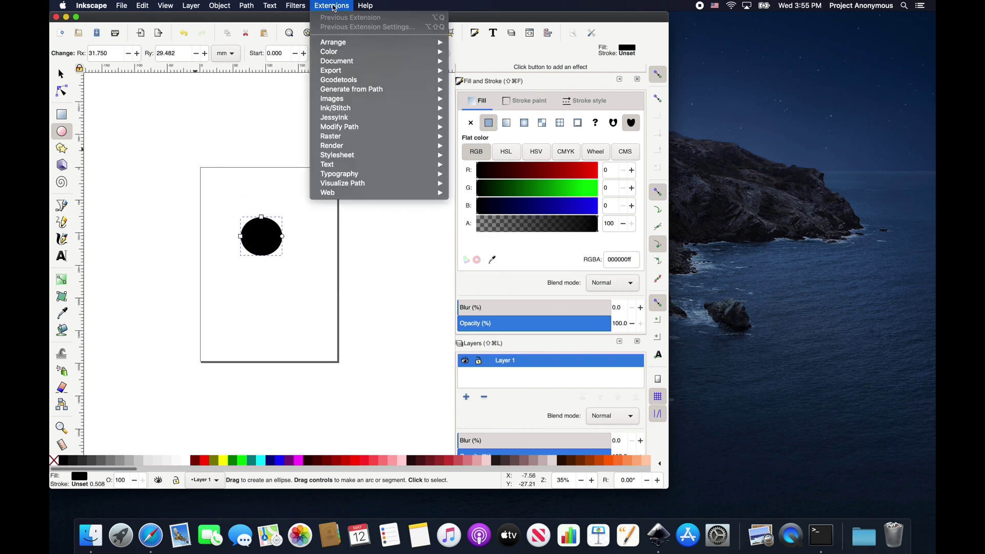
mouse_move(391, 113)
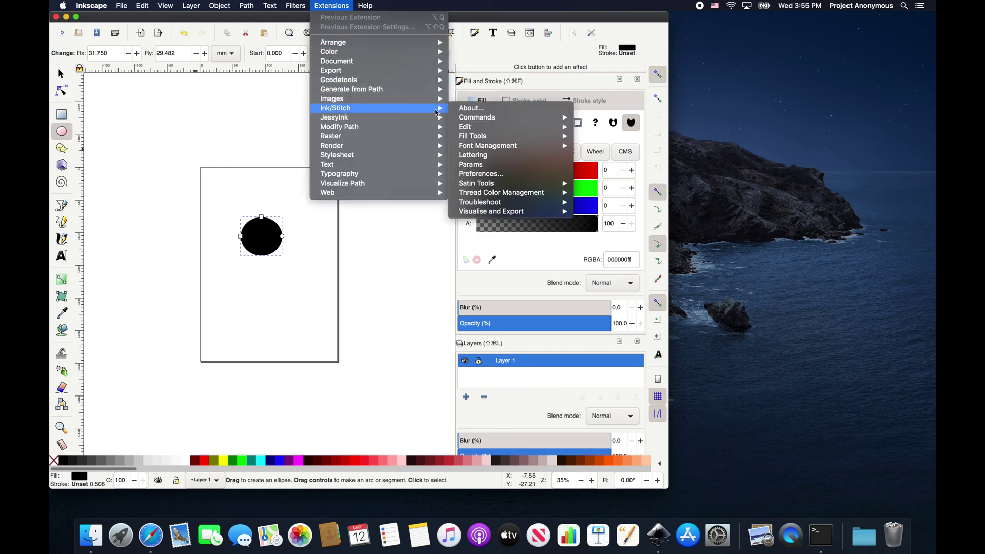
left_click(473, 167)
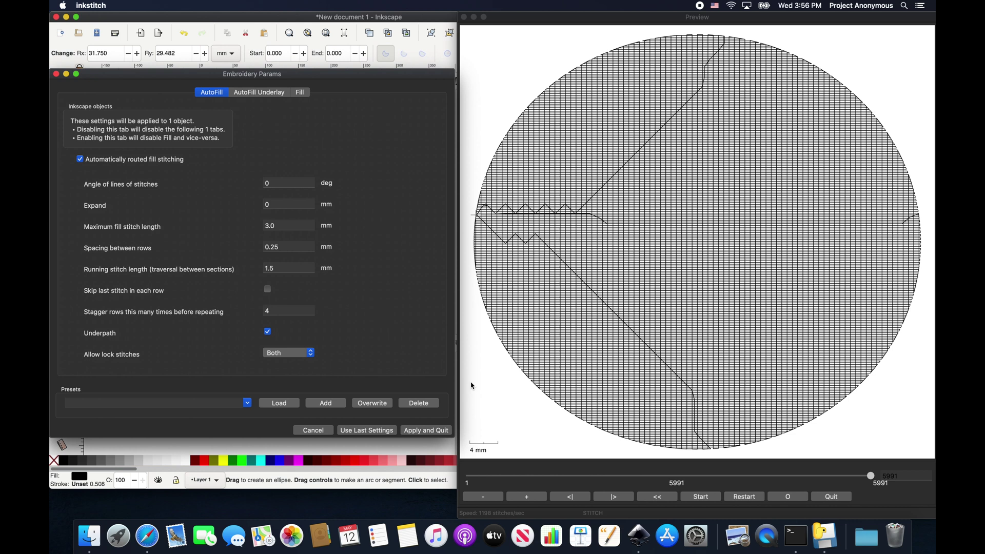
left_click(314, 431)
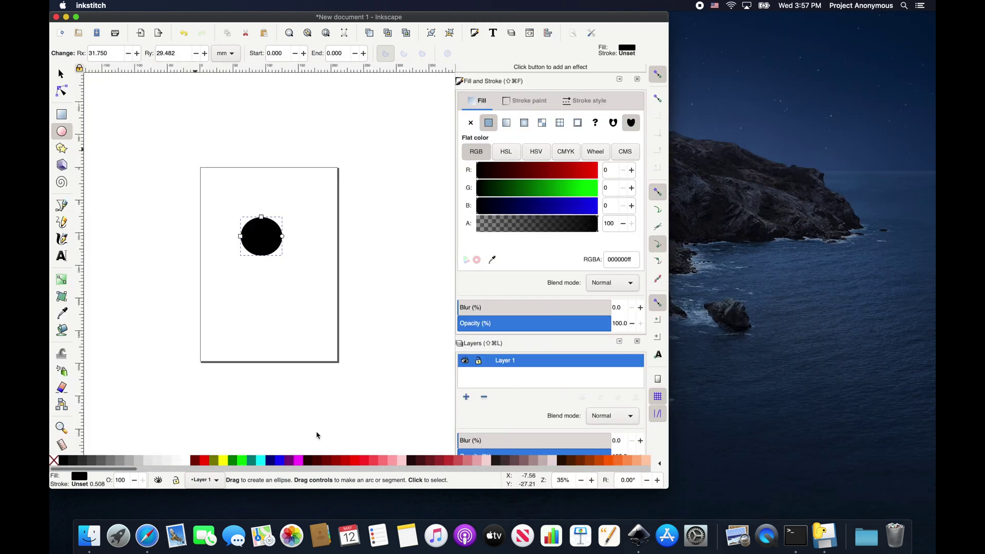
- Place a text cursor below the black circle and bring up Text and Font settings
left_click(59, 259)
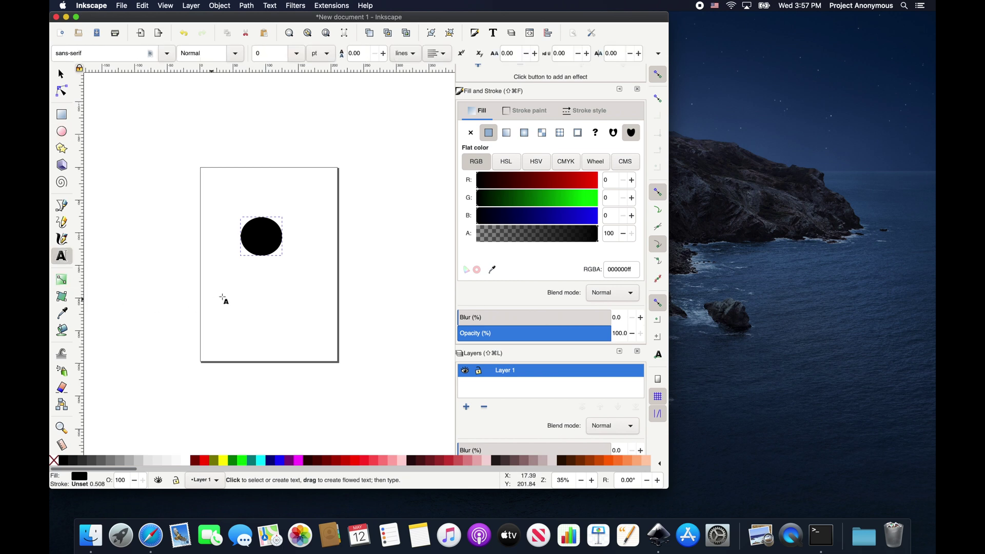
left_click(238, 288)
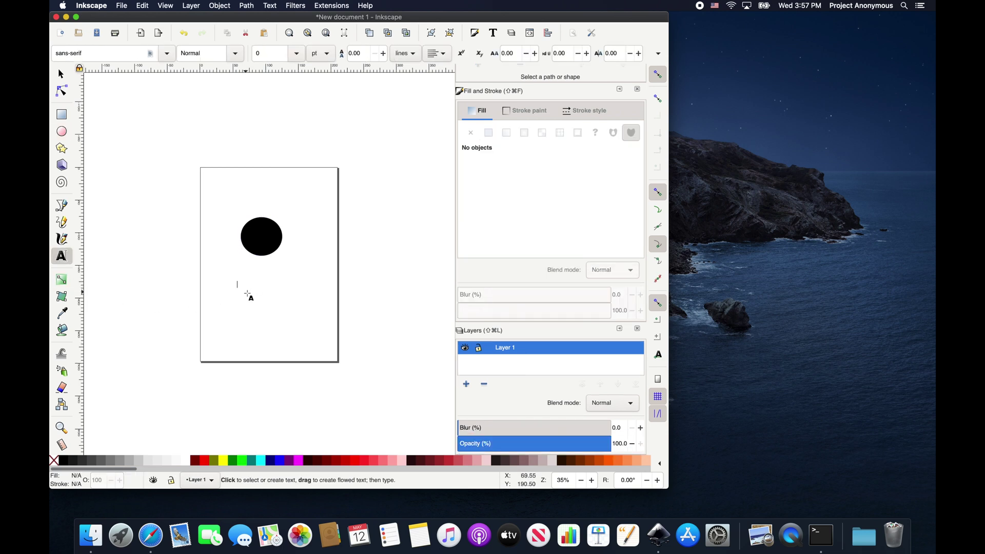
left_click(275, 6)
left_click(279, 18)
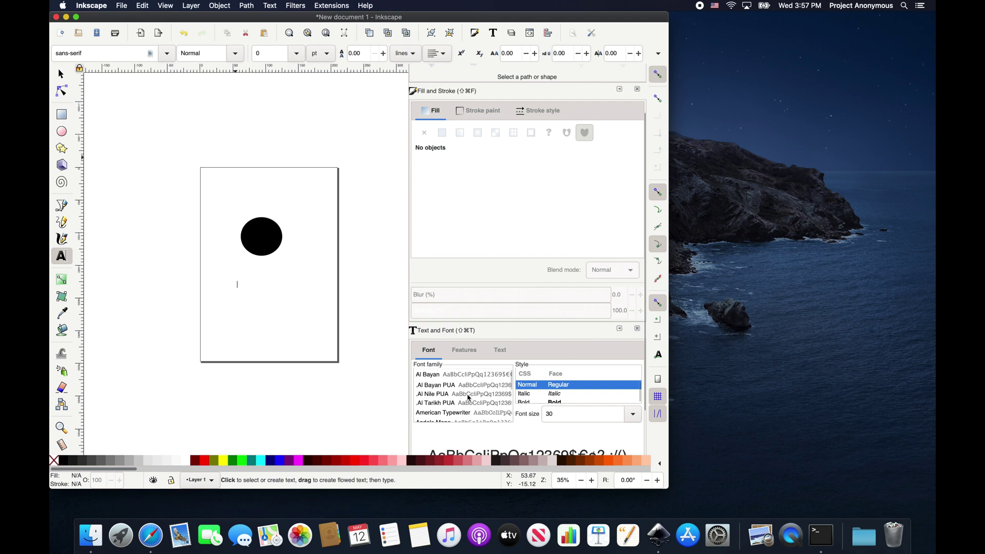
- Browse through the font list in the Text and Font panel
scroll(468, 397, "down", 5)
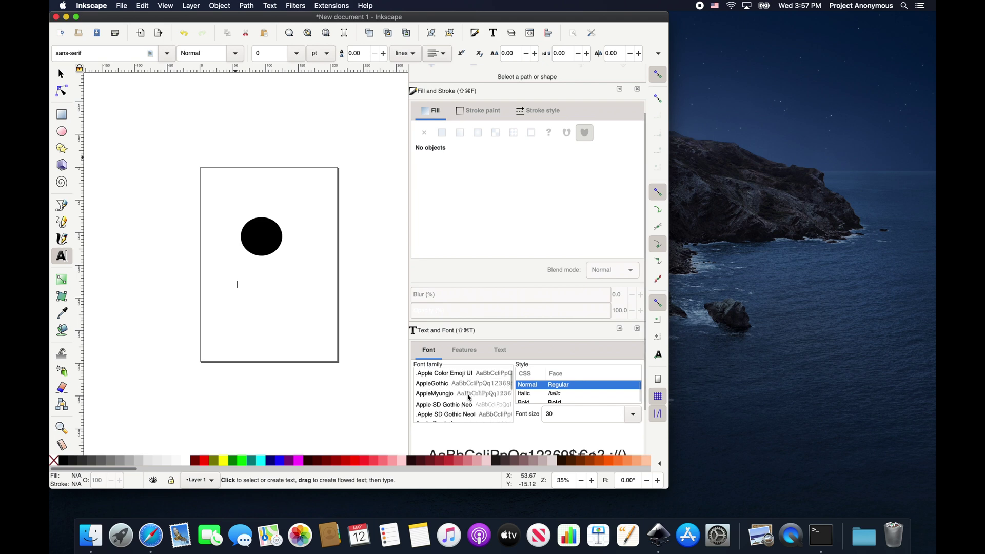
scroll(468, 397, "down", 10)
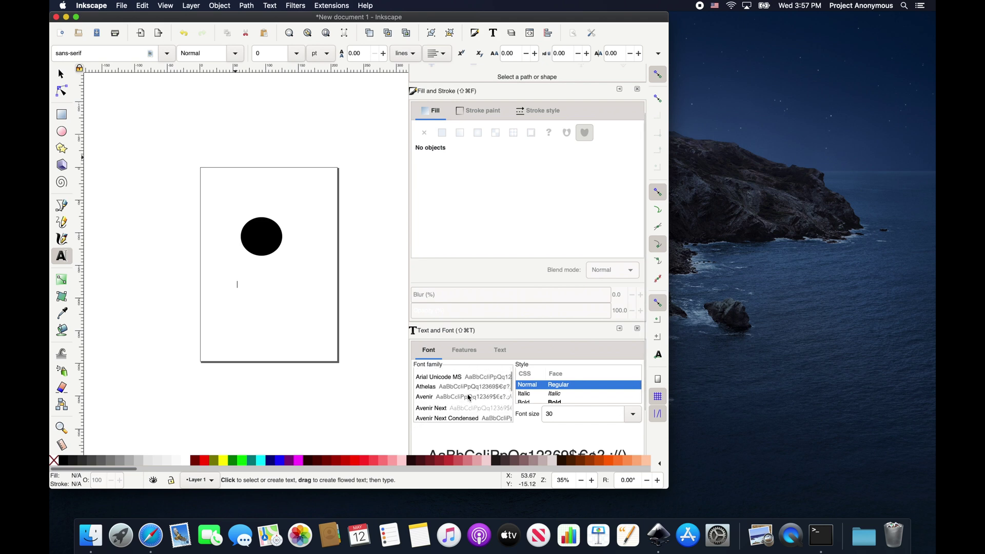
scroll(468, 396, "down", 8)
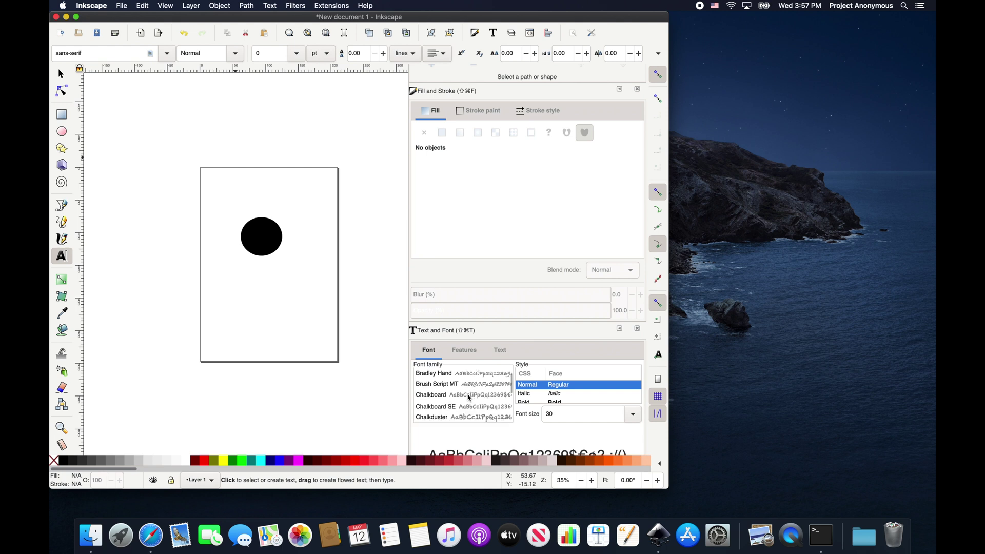
scroll(468, 396, "down", 8)
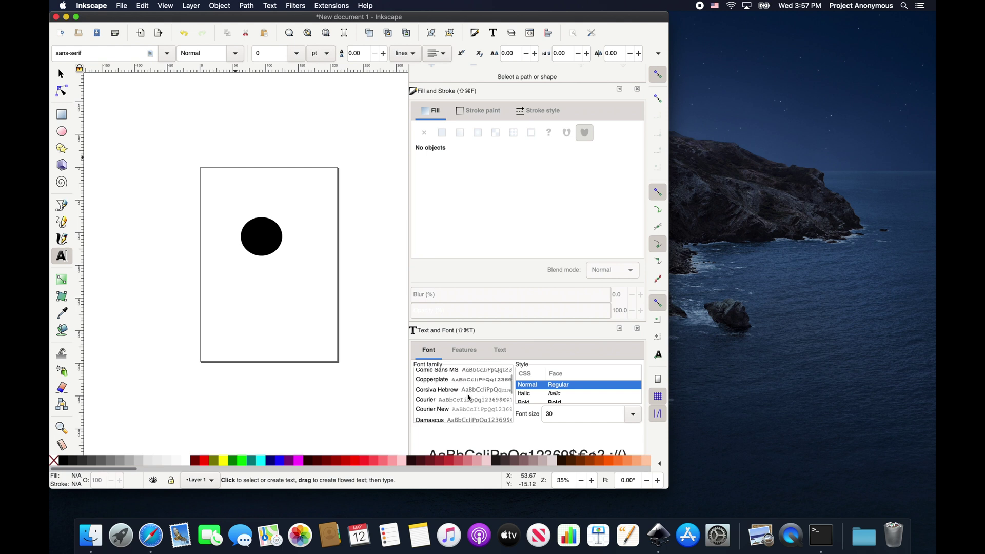
scroll(468, 397, "down", 2)
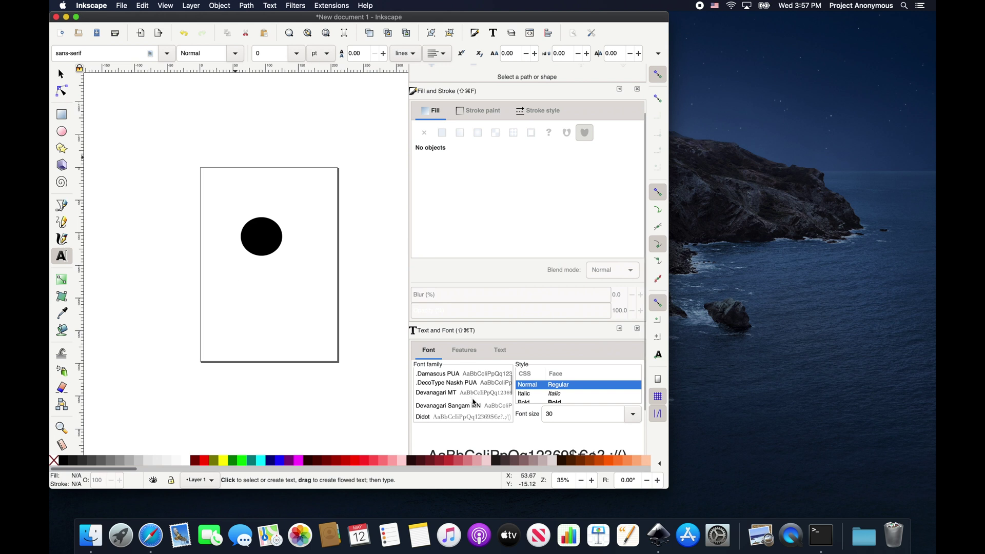
scroll(473, 403, "down", 2)
scroll(473, 403, "down", 10)
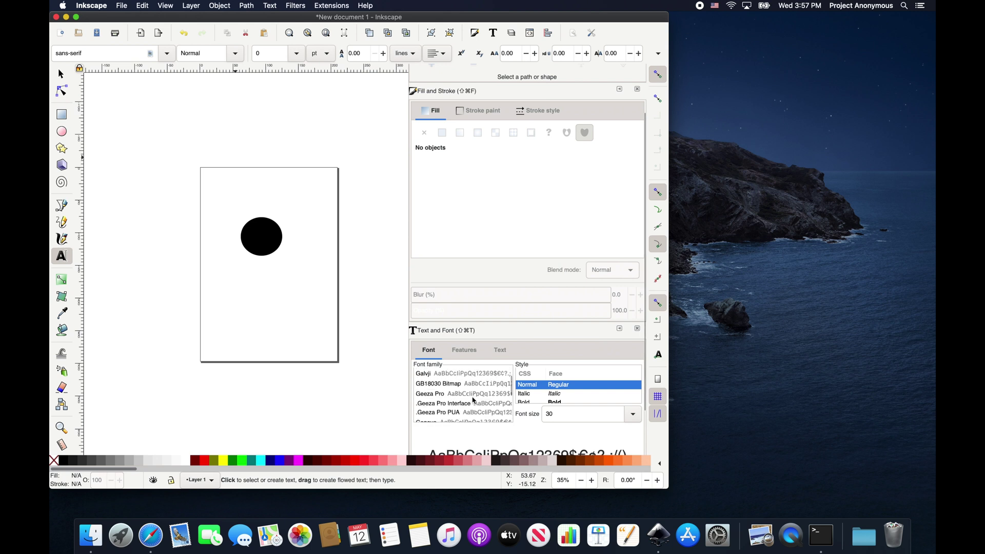
scroll(473, 399, "down", 8)
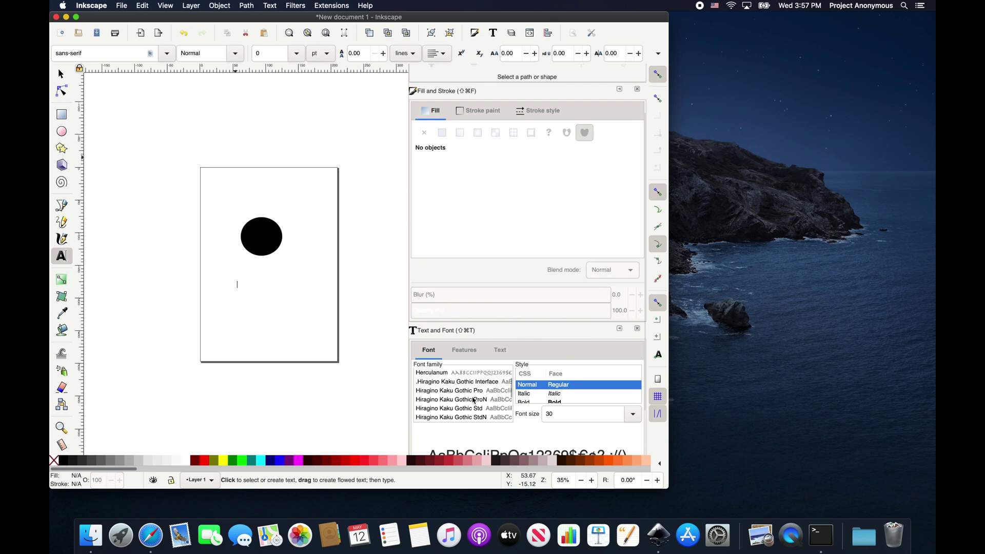
scroll(479, 389, "up", 1)
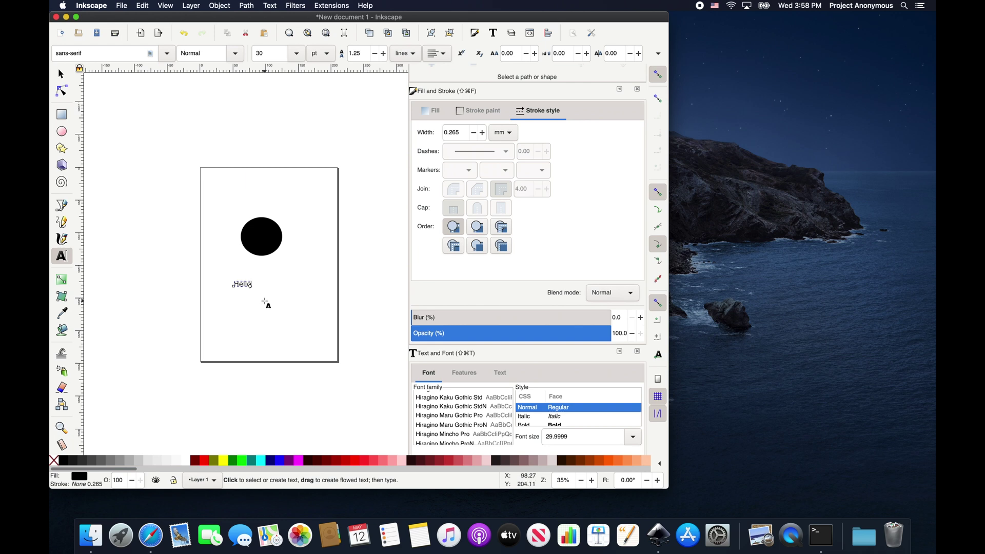
- Finish the 30 pt Hello text and select it as a single object
key("Escape")
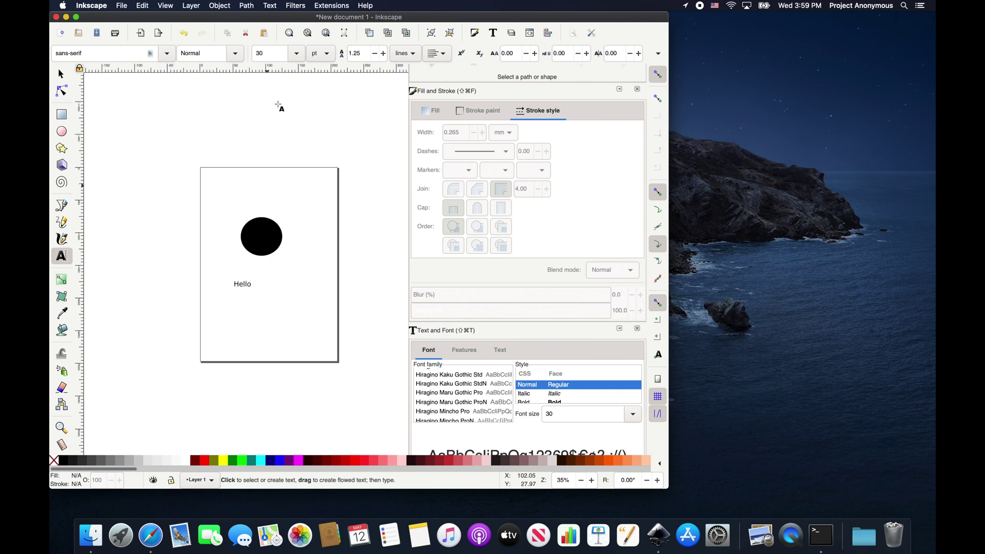
left_click(61, 74)
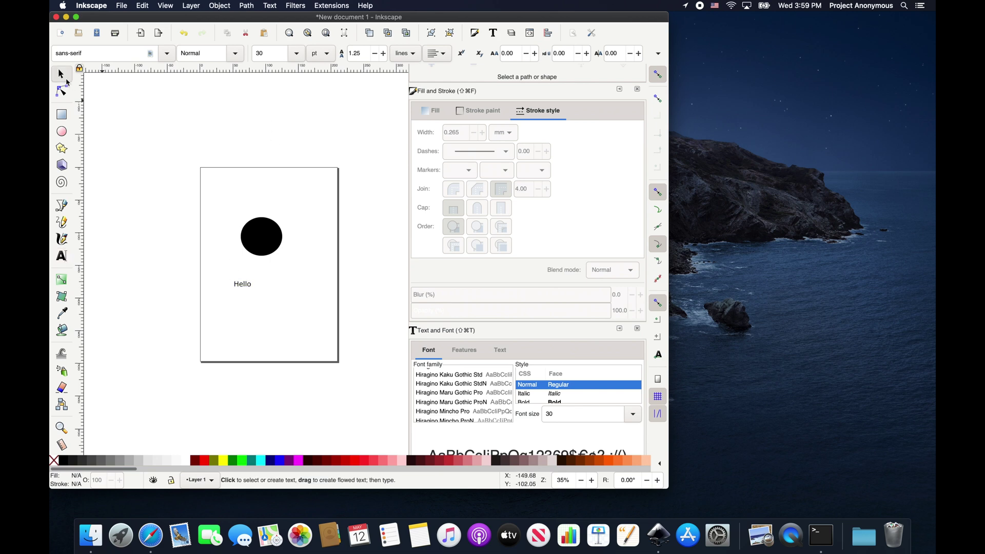
left_click(241, 285)
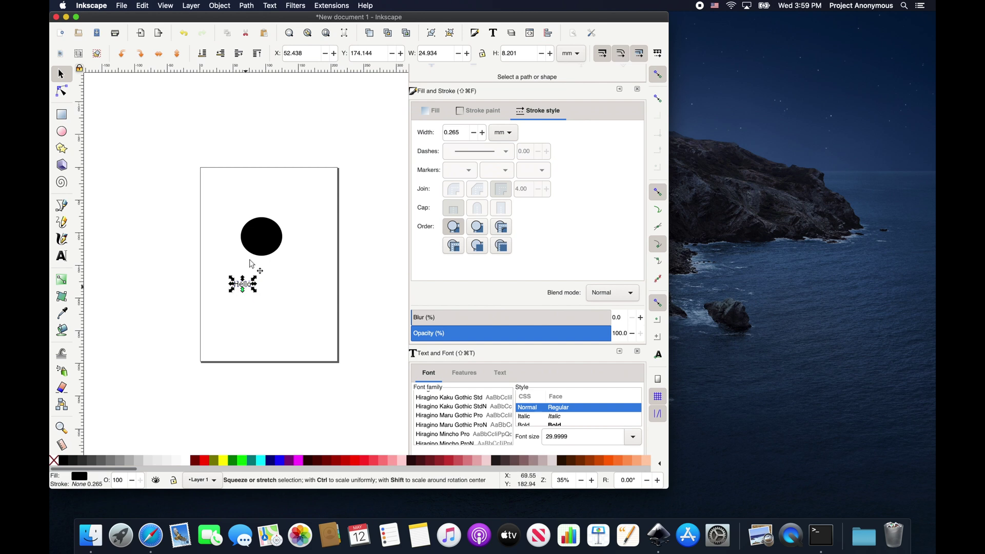
left_click(325, 5)
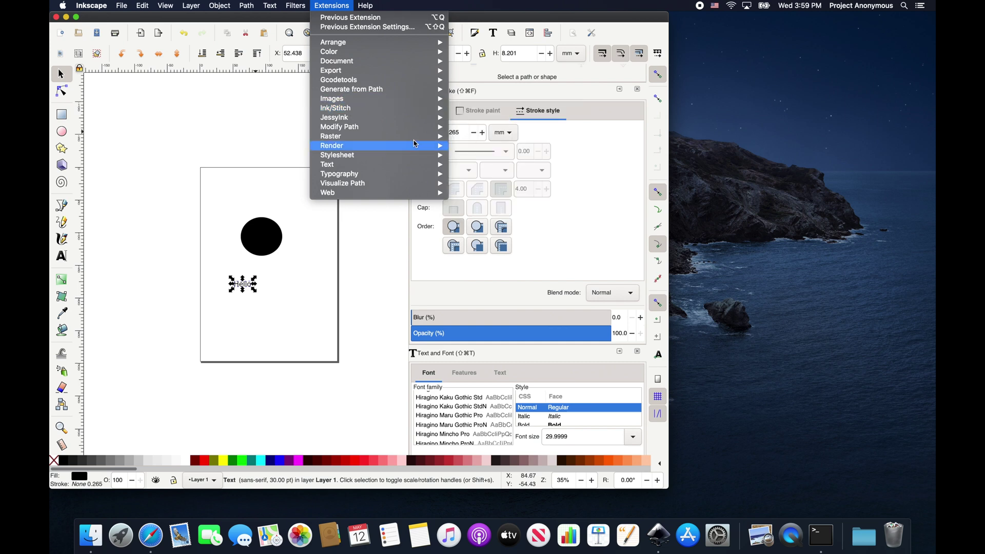
left_click(462, 155)
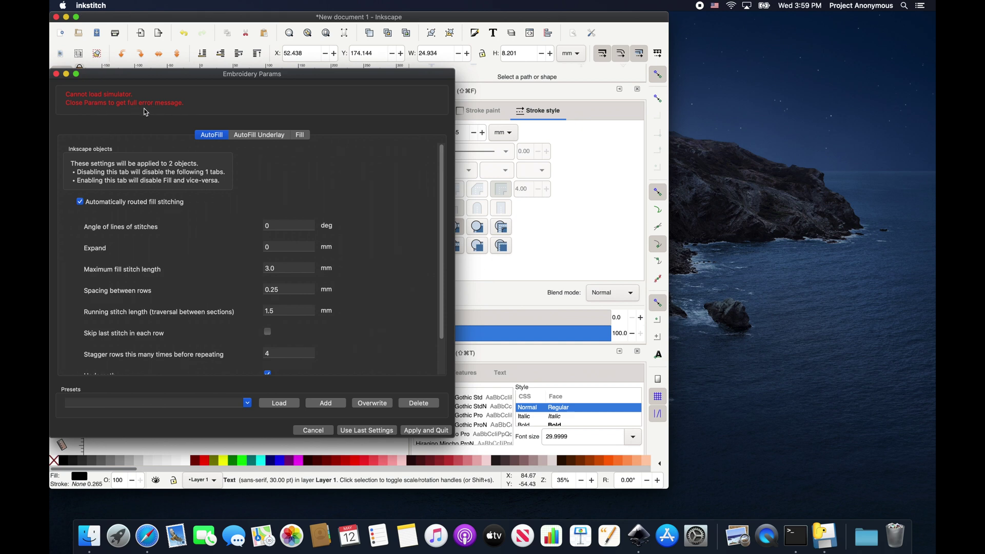
left_click(325, 432)
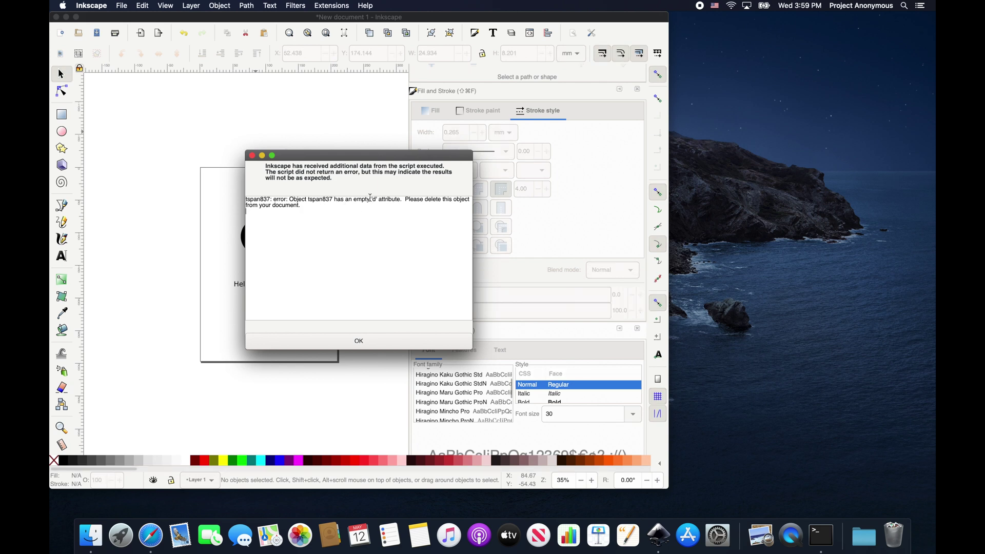
left_click(345, 342)
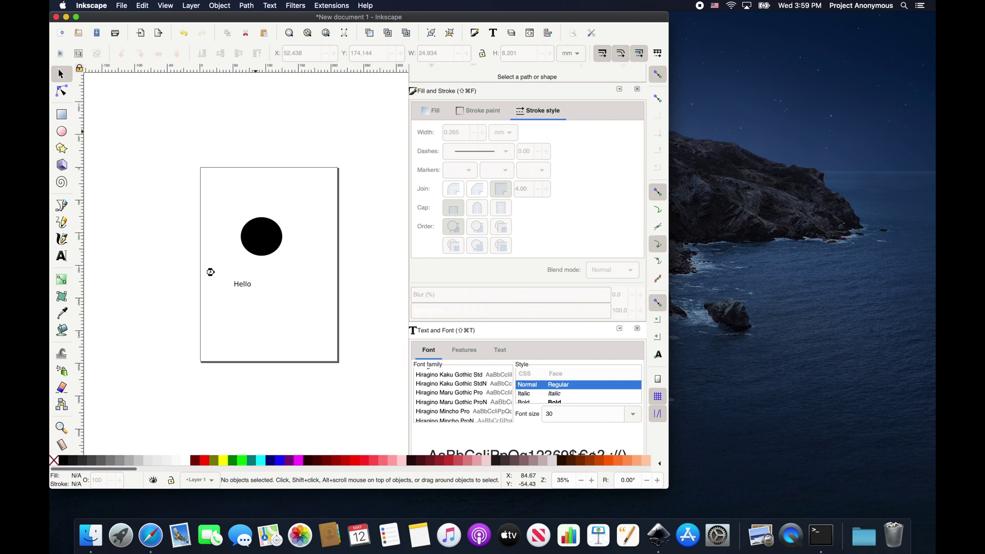
- Convert the Hello text into letter paths with Object to Path
left_click(240, 285)
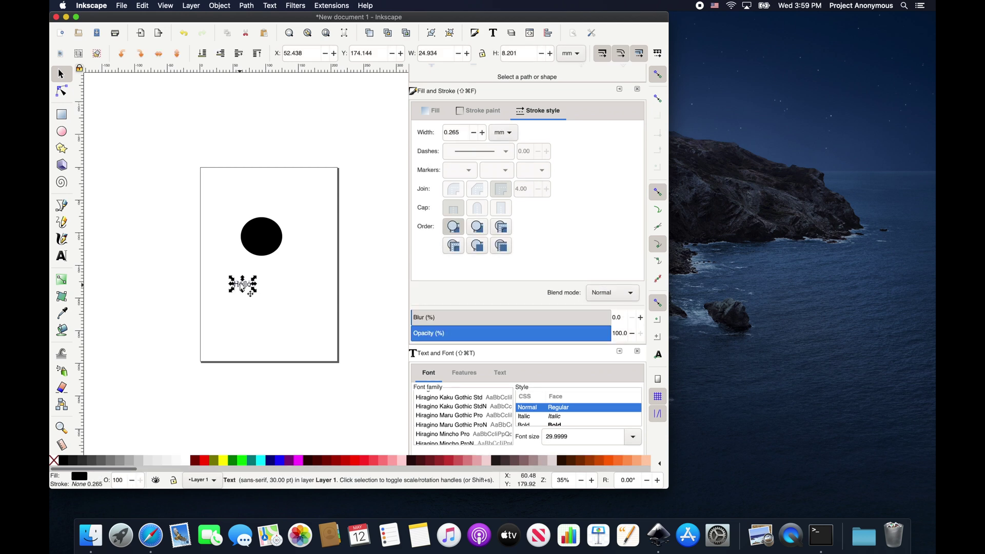
left_click(247, 6)
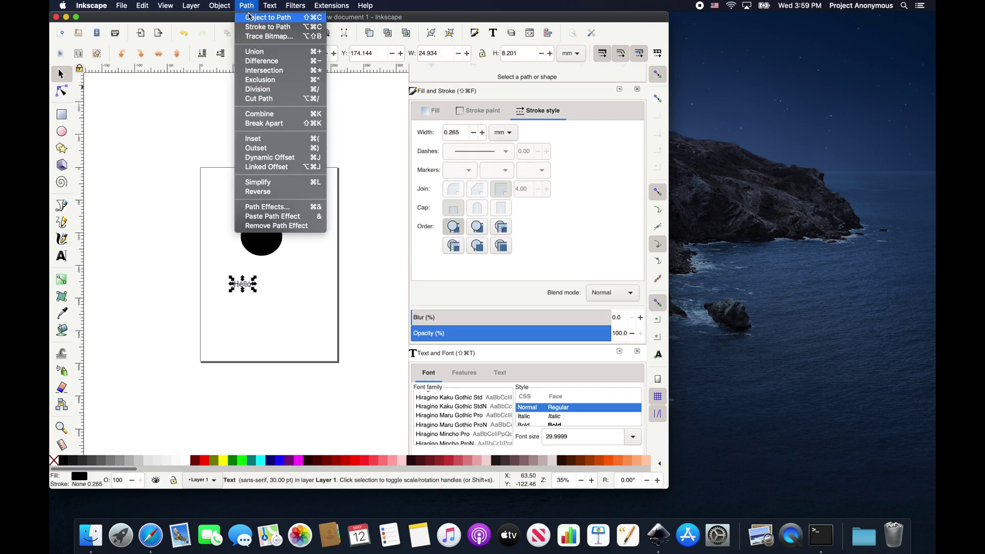
left_click(251, 19)
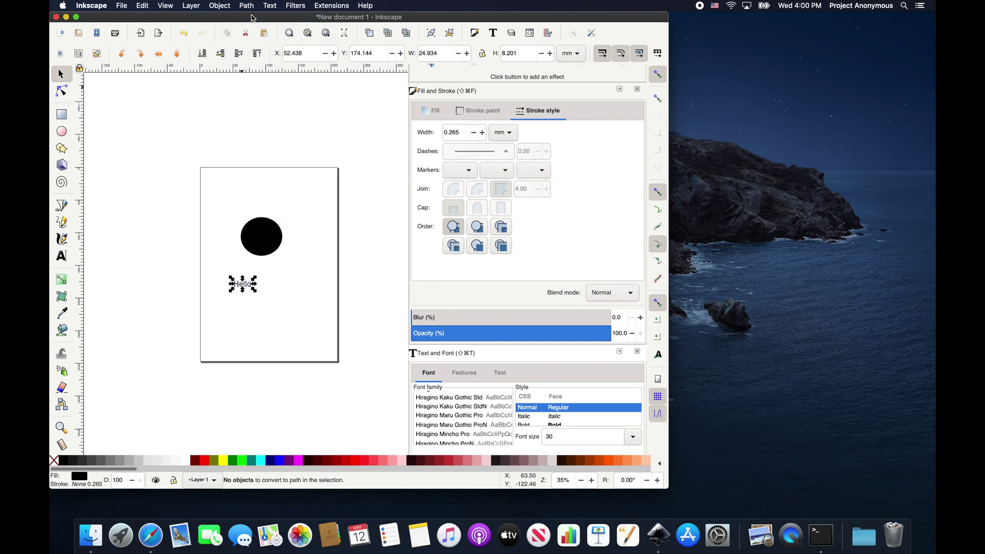
- Preview the Hello paths' fill stitching in Ink/Stitch Params, then cancel
left_click(343, 9)
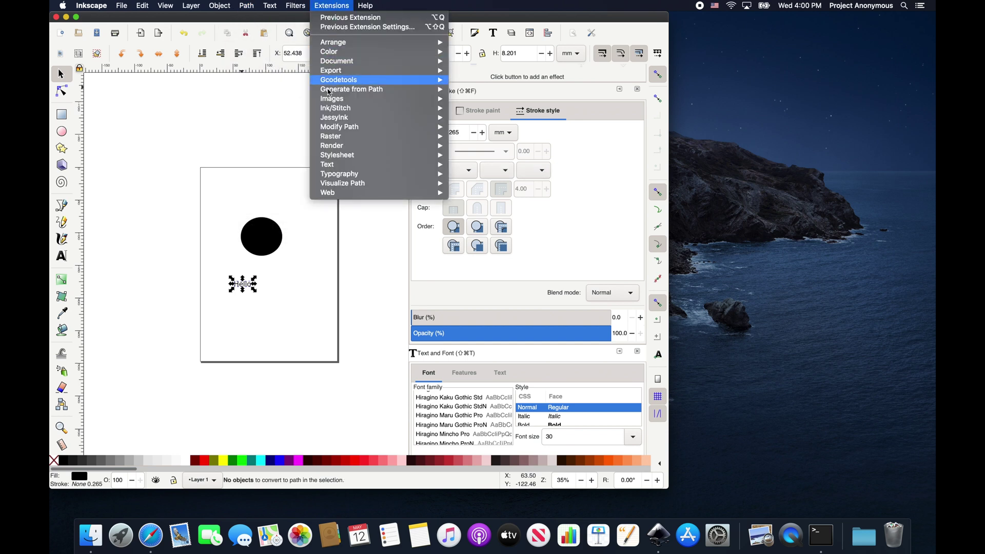
mouse_move(347, 108)
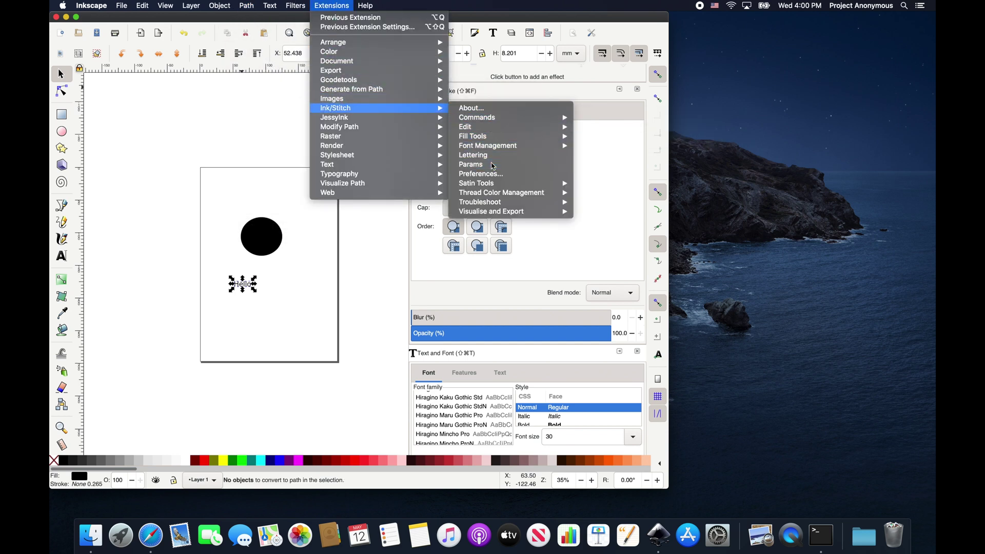
left_click(488, 165)
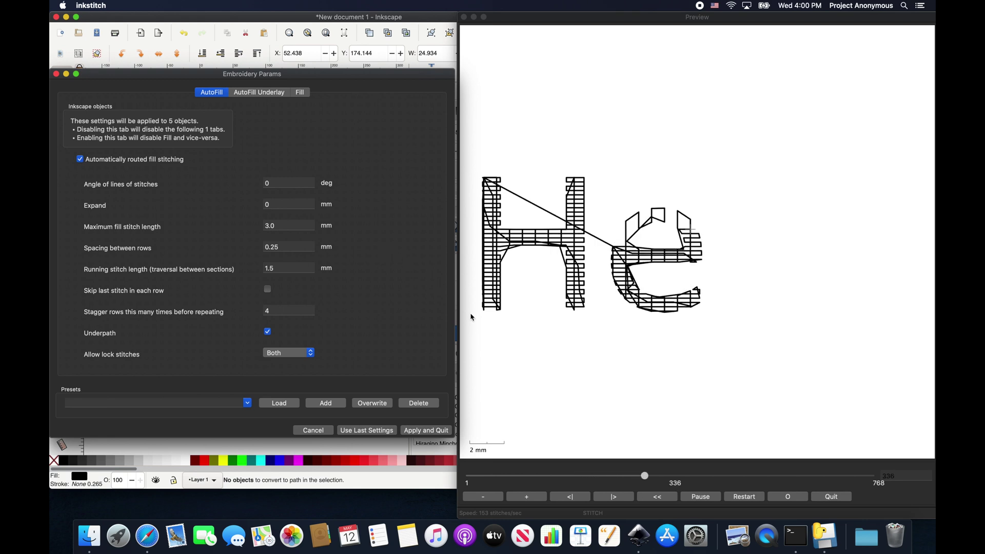
left_click(313, 430)
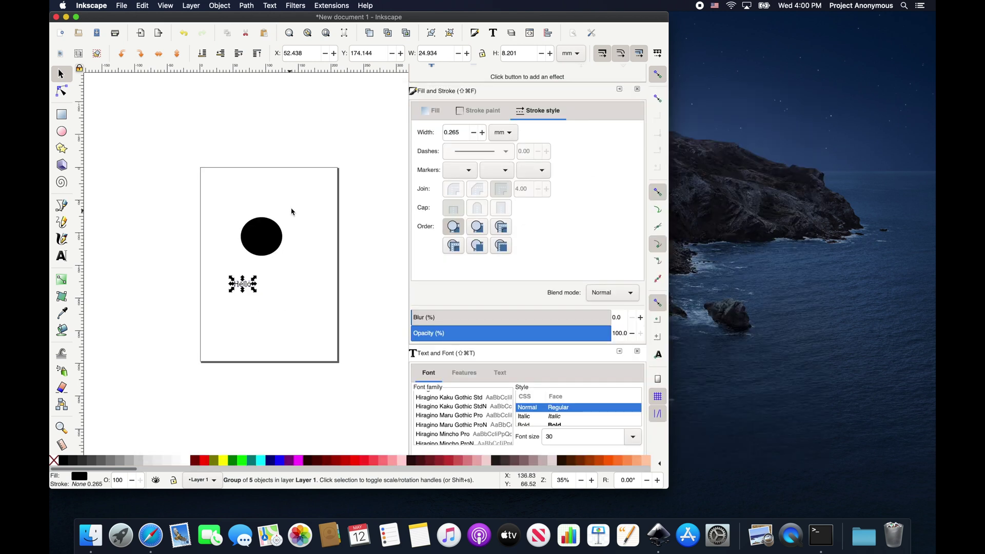
- Draw two ellipses right of the circle and fill the bottom one teal
key("Escape")
left_click(62, 131)
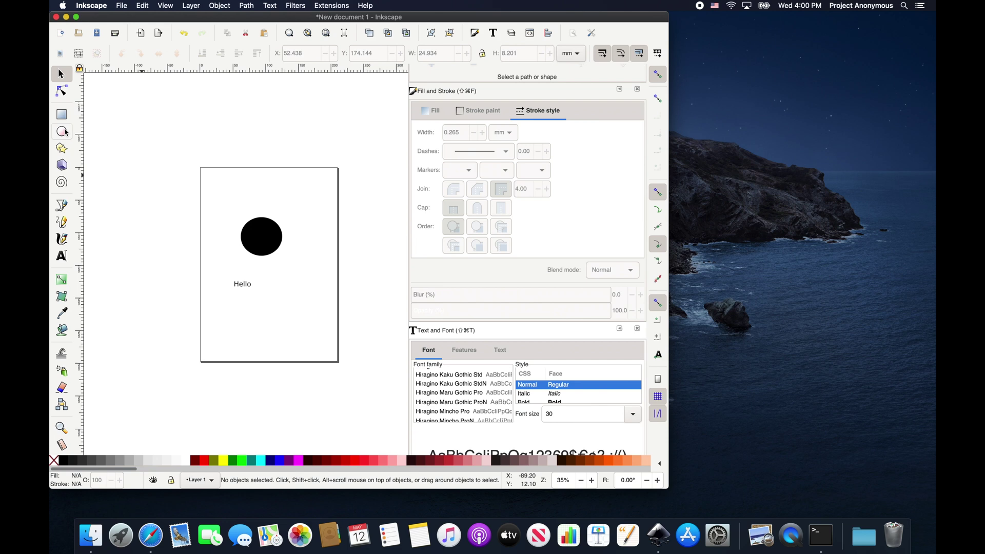
mouse_move(283, 190)
left_mouse_down()
mouse_move(313, 216)
mouse_move(321, 264)
left_mouse_up()
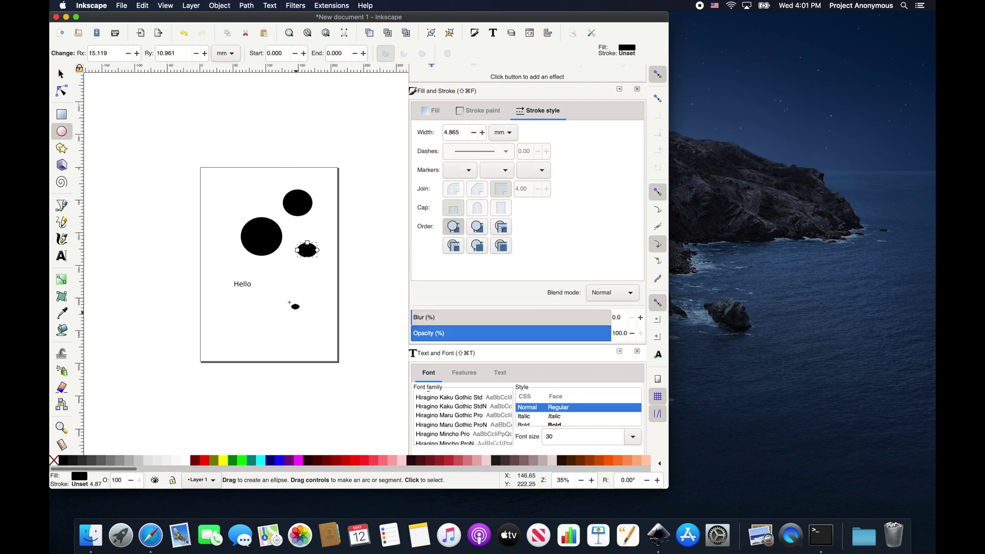
left_click_drag(288, 302, 319, 319)
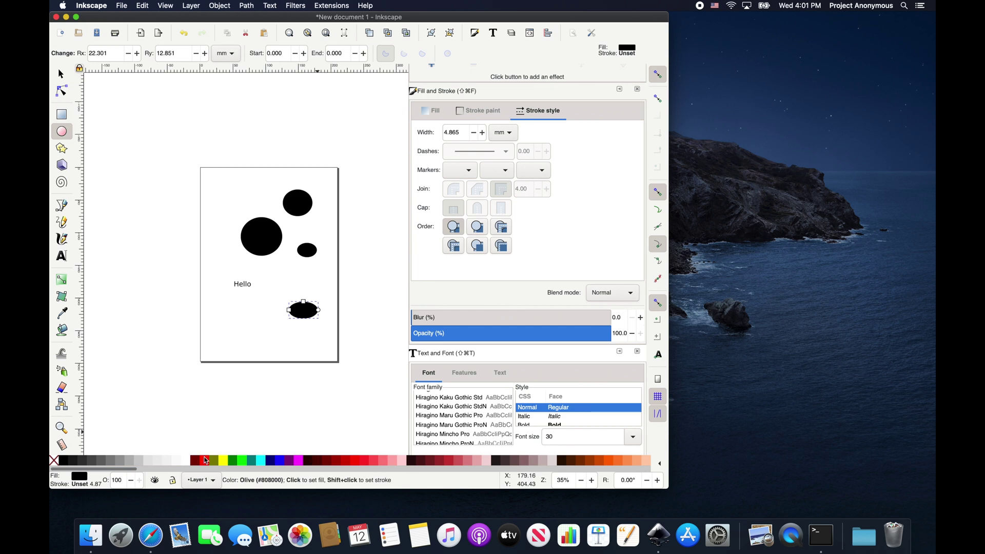
left_click(254, 462)
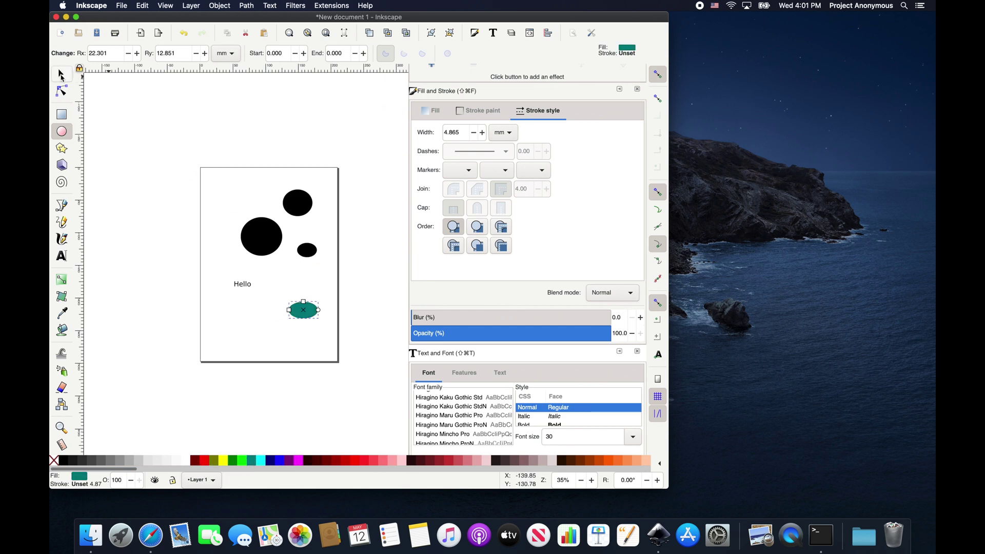
- Colour the small ellipse red and the top-right circle blue, then select all shapes
left_click(60, 75)
left_click(314, 254)
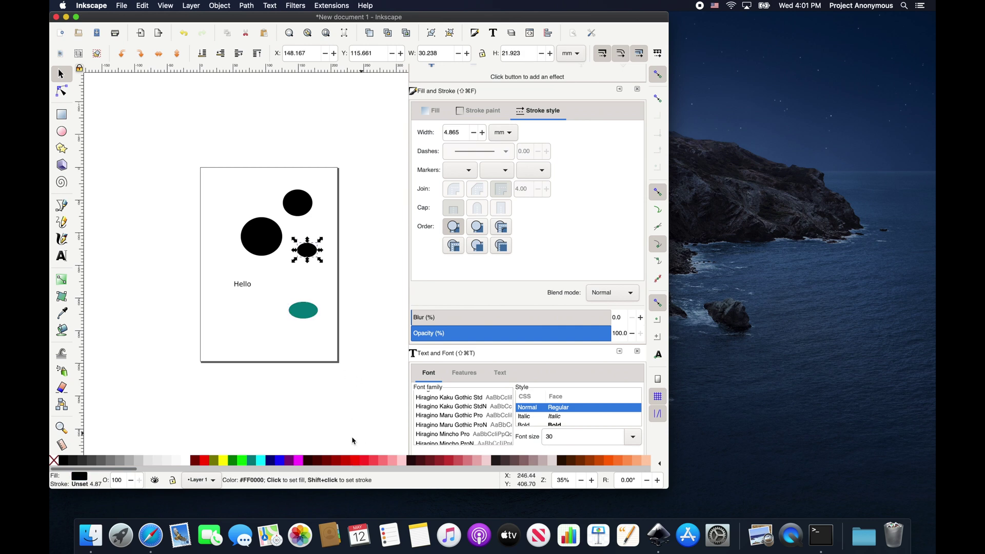
left_click(203, 460)
left_click(306, 203)
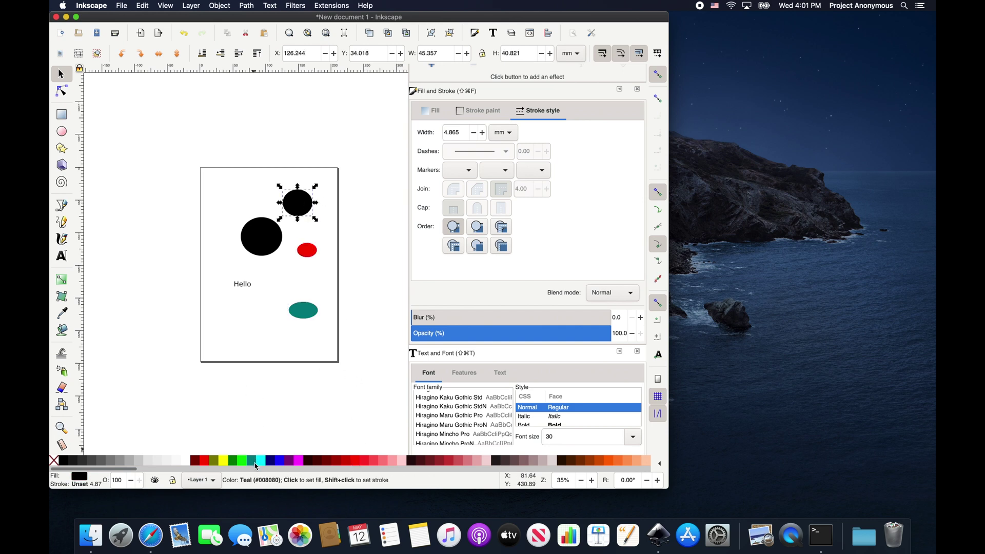
left_click(284, 460)
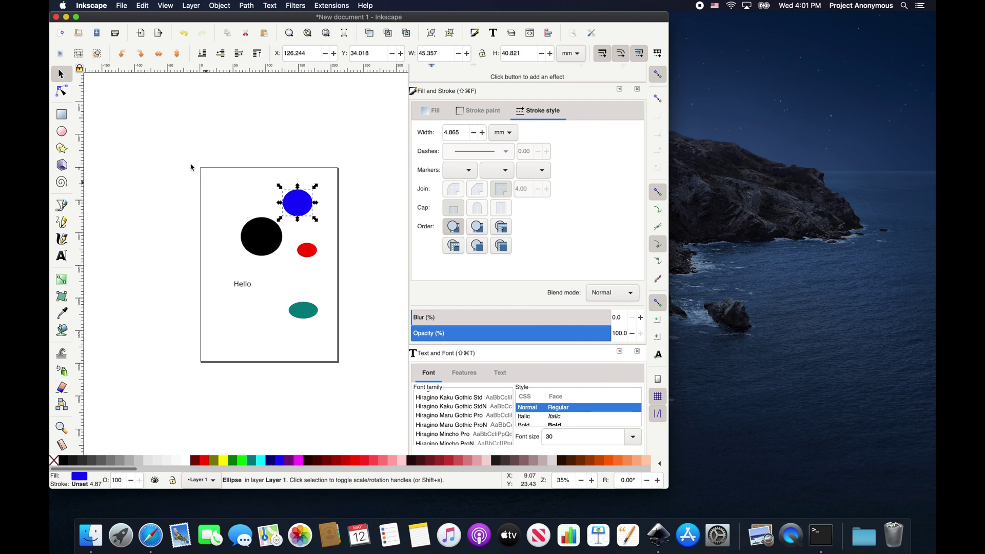
left_click_drag(208, 164, 368, 385)
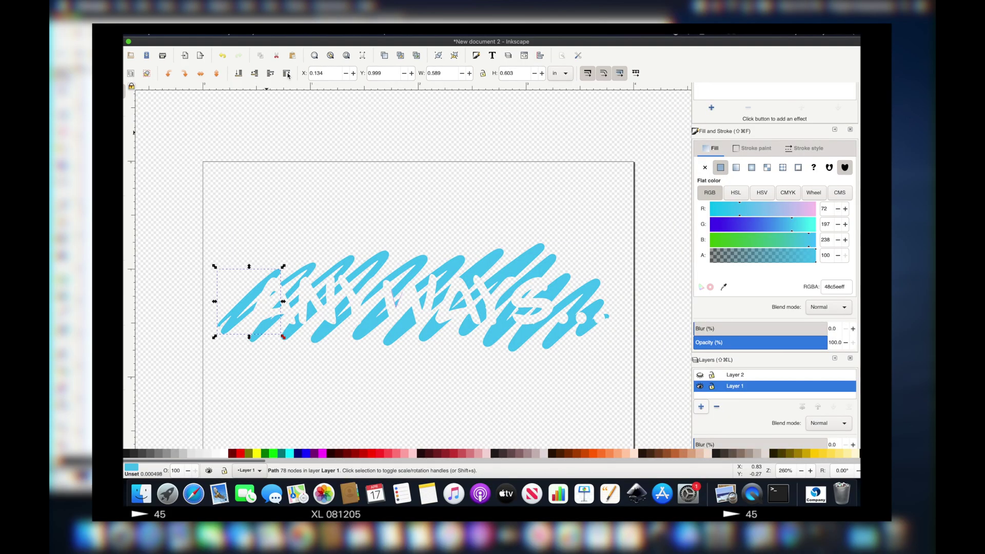
- Select several pieces of the traced lettering to inspect them
left_click(273, 296)
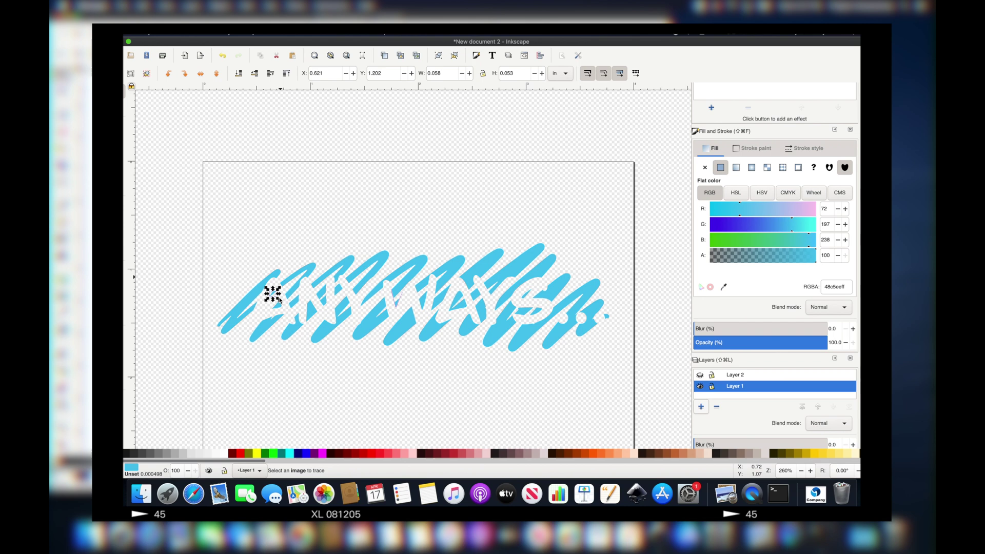
left_click(277, 308)
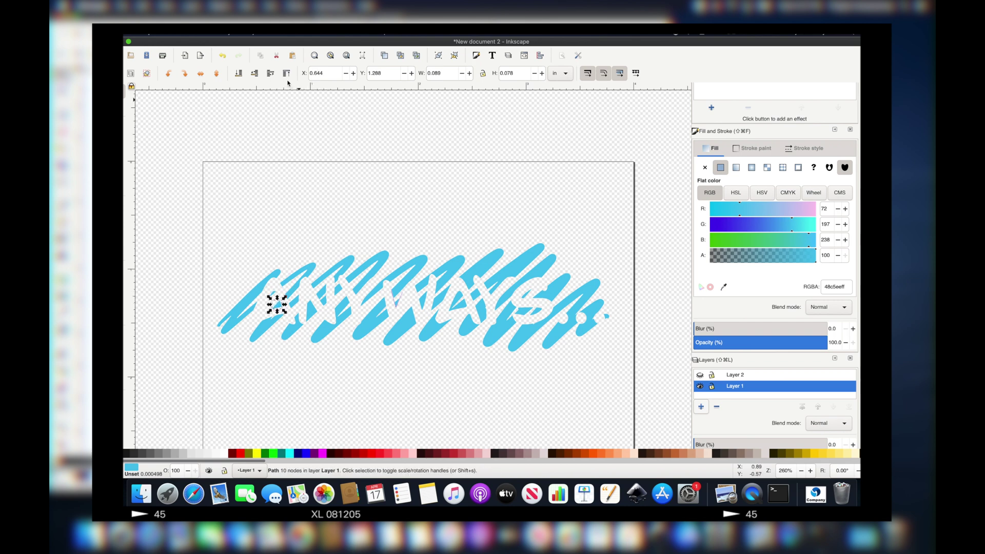
left_click(297, 278)
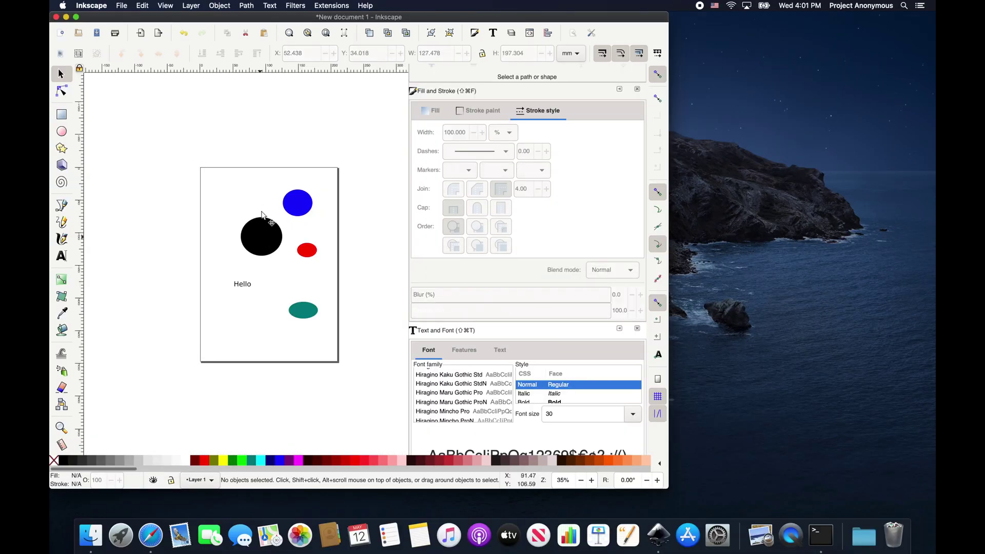
- Select every object on the page and show Ink/Stitch Params with stitch preview
left_click(262, 216)
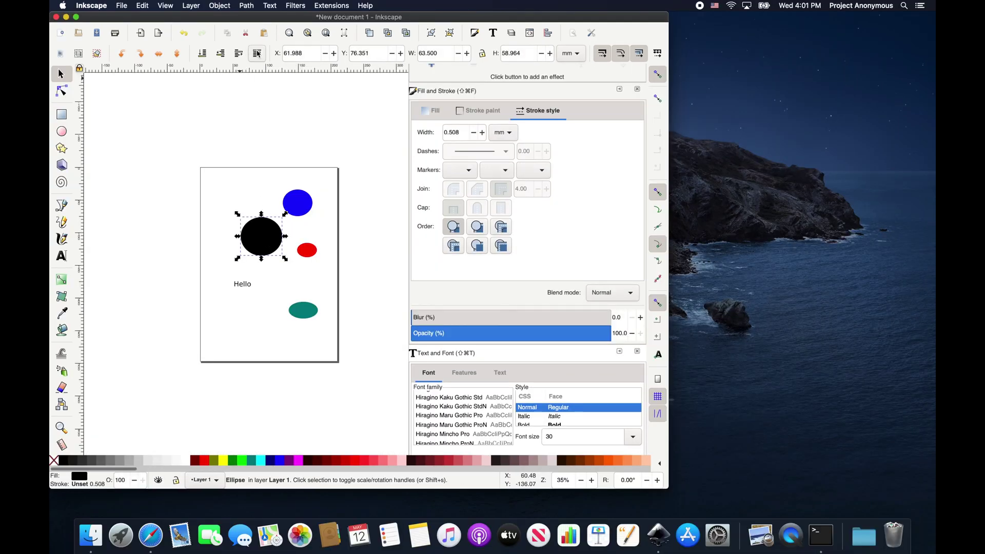
key("Tab")
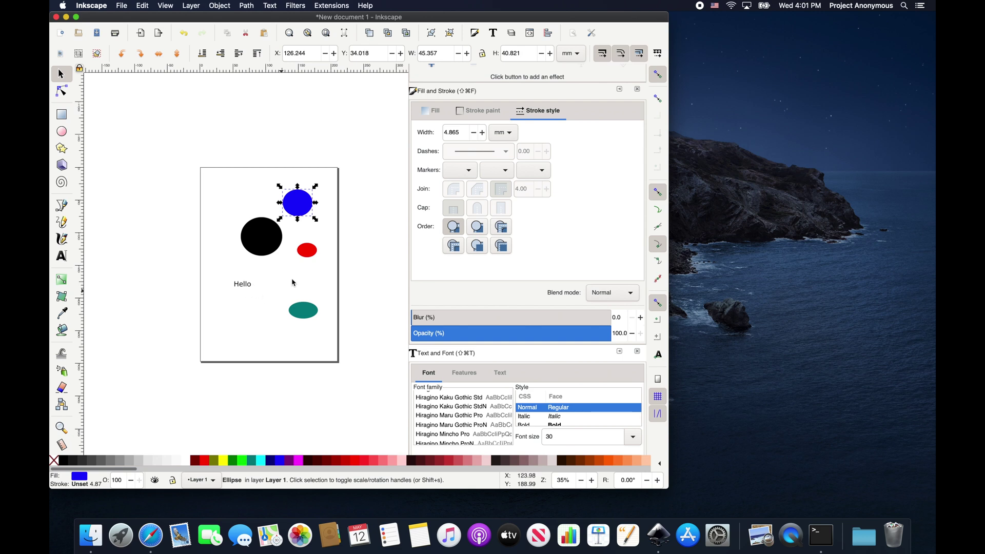
left_click_drag(203, 166, 362, 362)
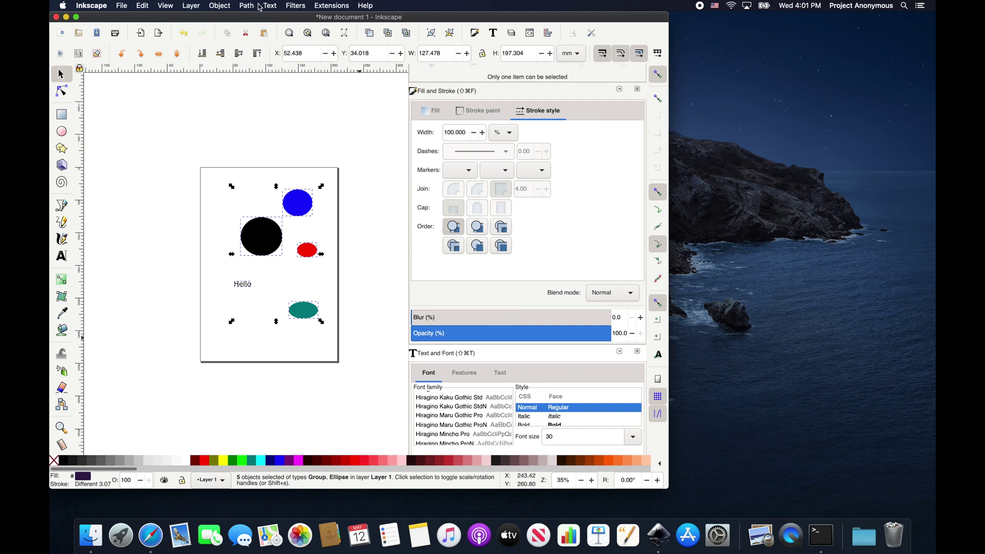
left_click(331, 5)
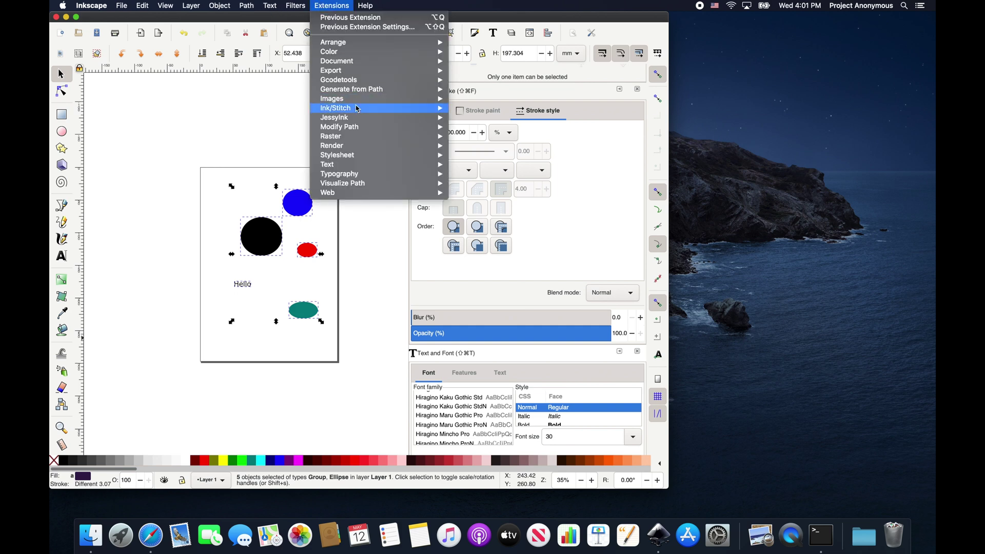
mouse_move(354, 108)
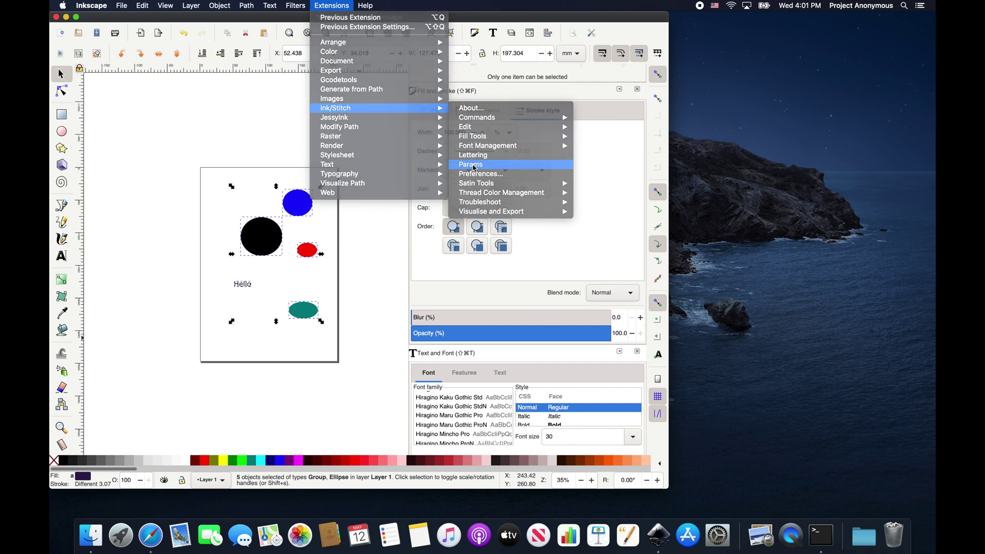
left_click(473, 165)
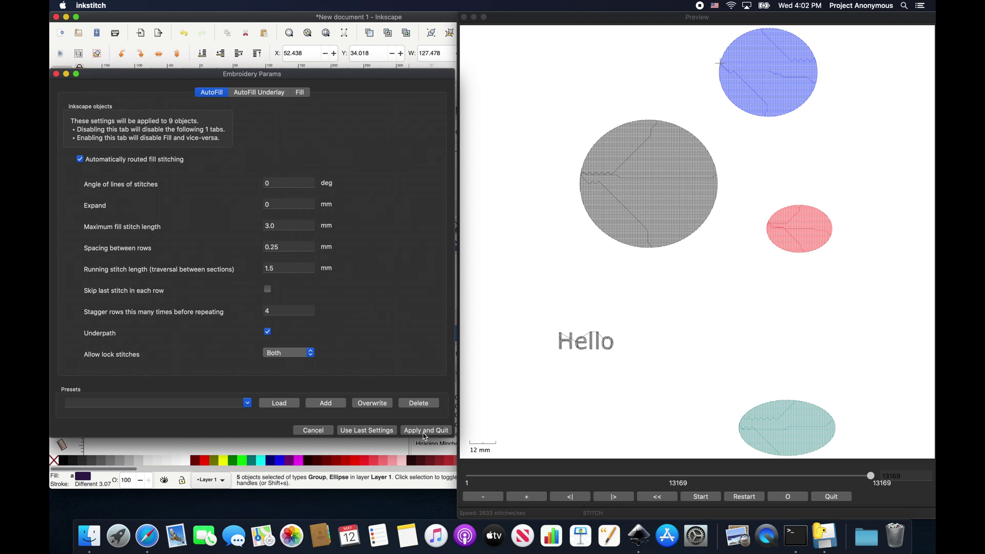
- Cancel Params, select all, and run re-stacking in selection order
left_click(313, 430)
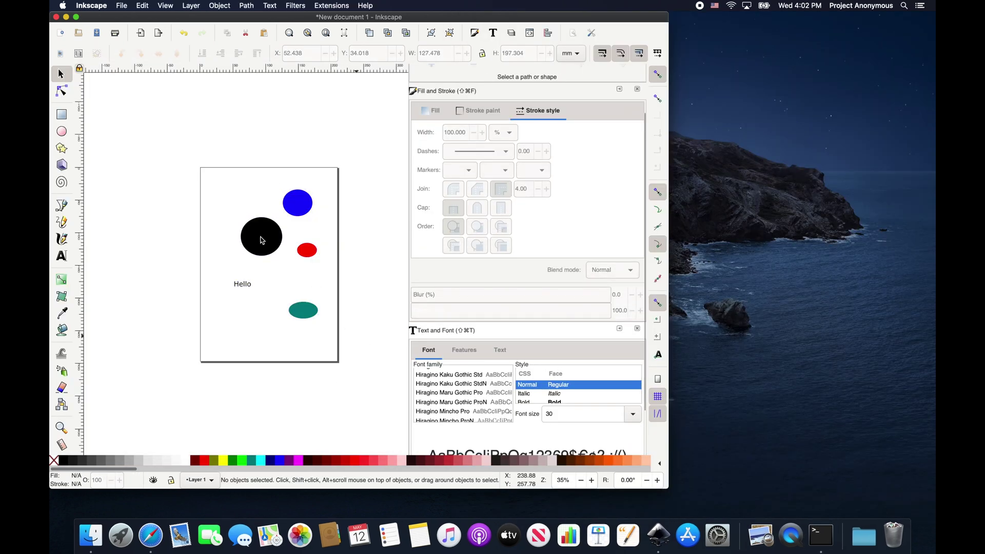
key("super+a")
left_click(347, 6)
mouse_move(385, 101)
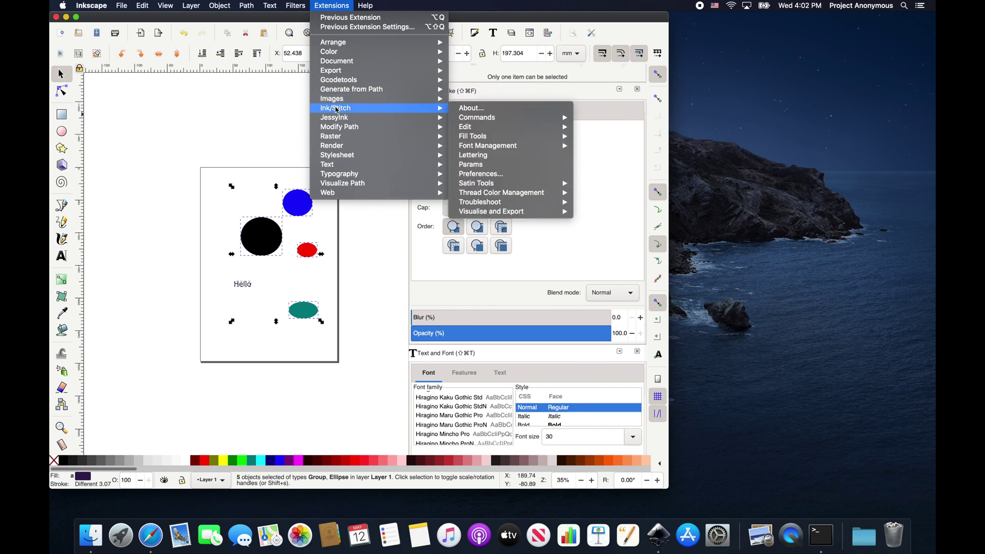
mouse_move(484, 129)
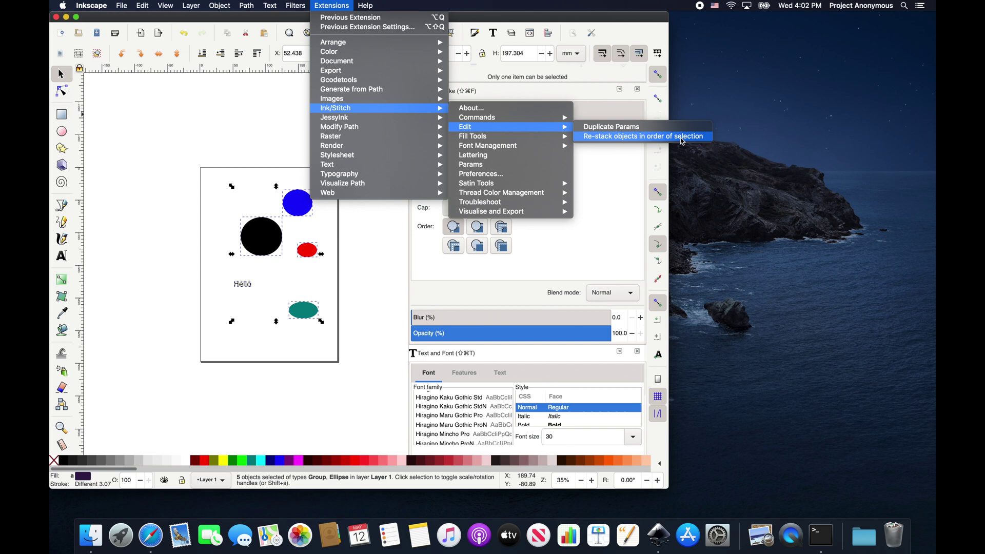
left_click(358, 269)
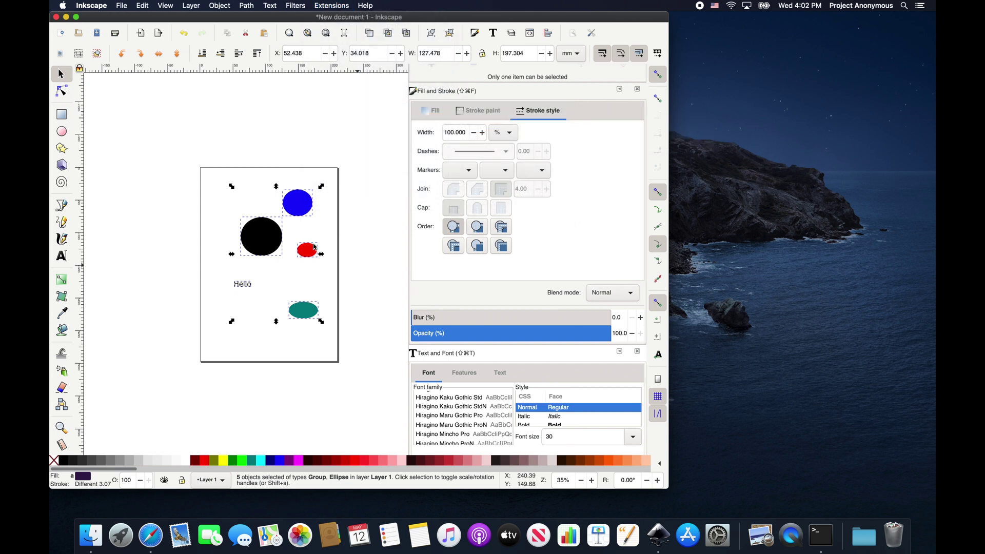
- Select teal, red, blue, black ellipses and then the Hello text, in that order
left_click(370, 201)
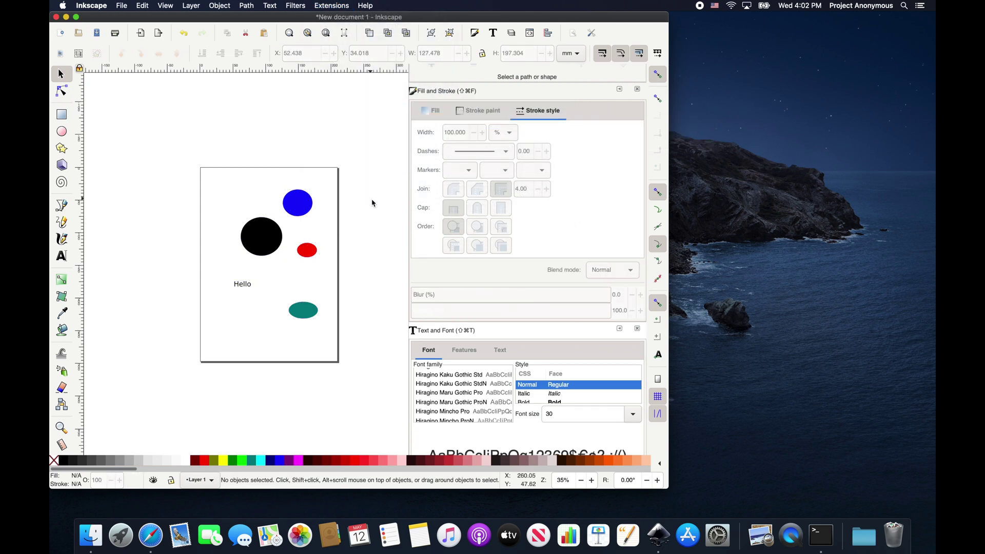
left_click(308, 311)
left_click(308, 251, "shift")
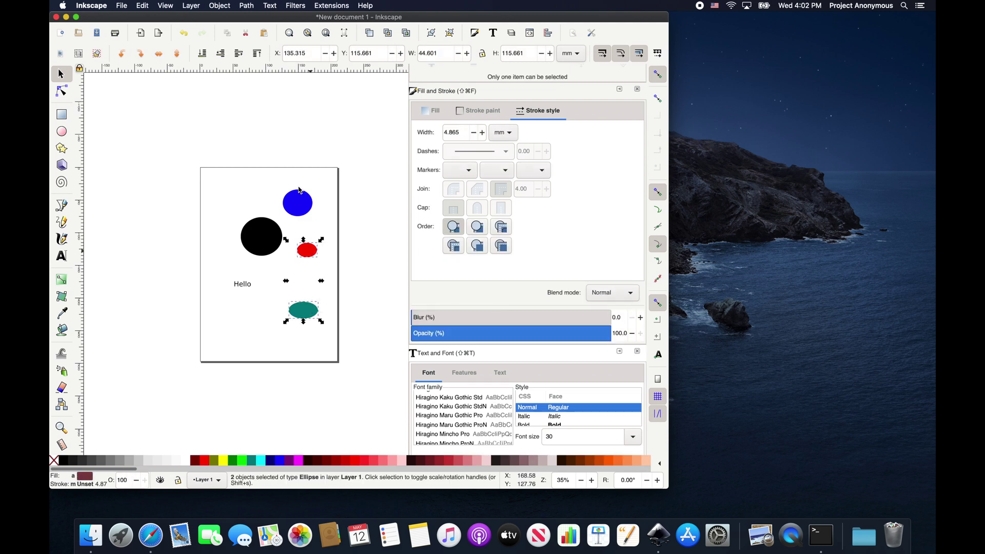
left_click(297, 203, "shift")
left_click(264, 227, "shift")
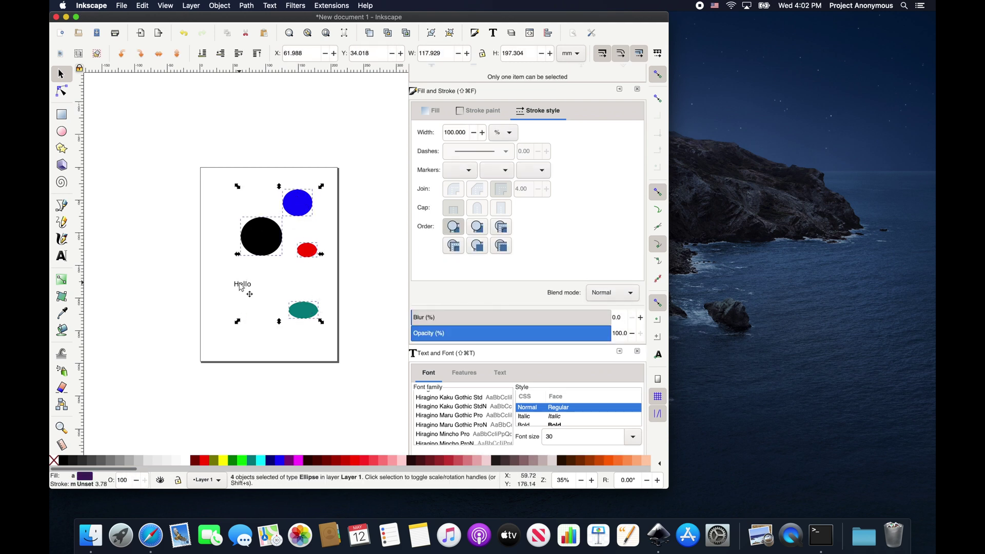
left_click(241, 286, "shift")
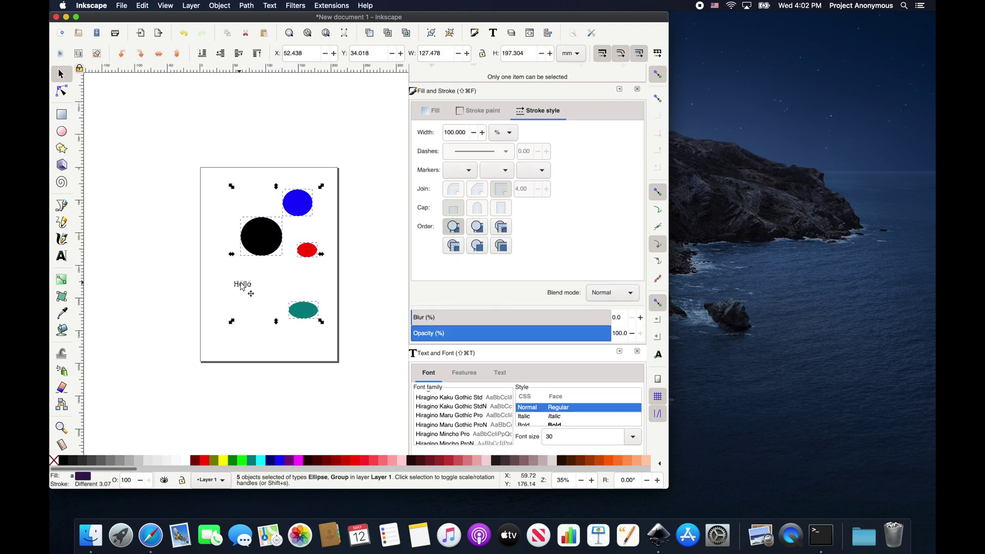
- Run Ink/Stitch Re-stack objects in order of selection and reselect all five objects
left_click(337, 6)
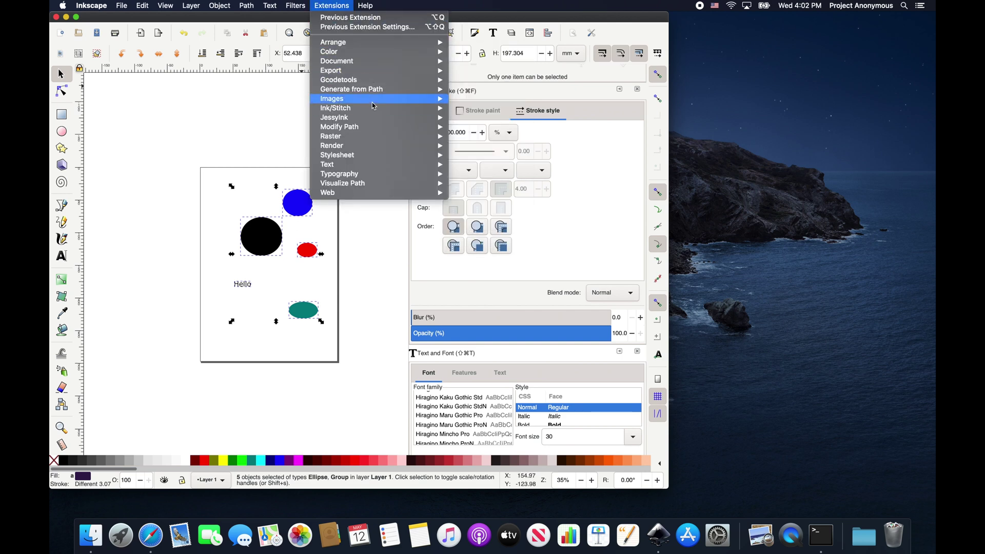
mouse_move(473, 118)
mouse_move(508, 127)
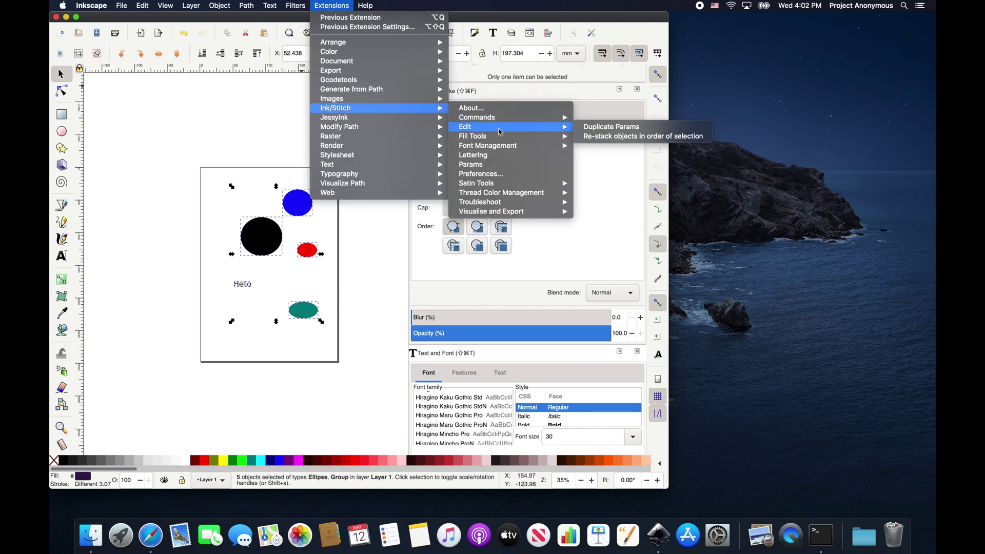
left_click(614, 136)
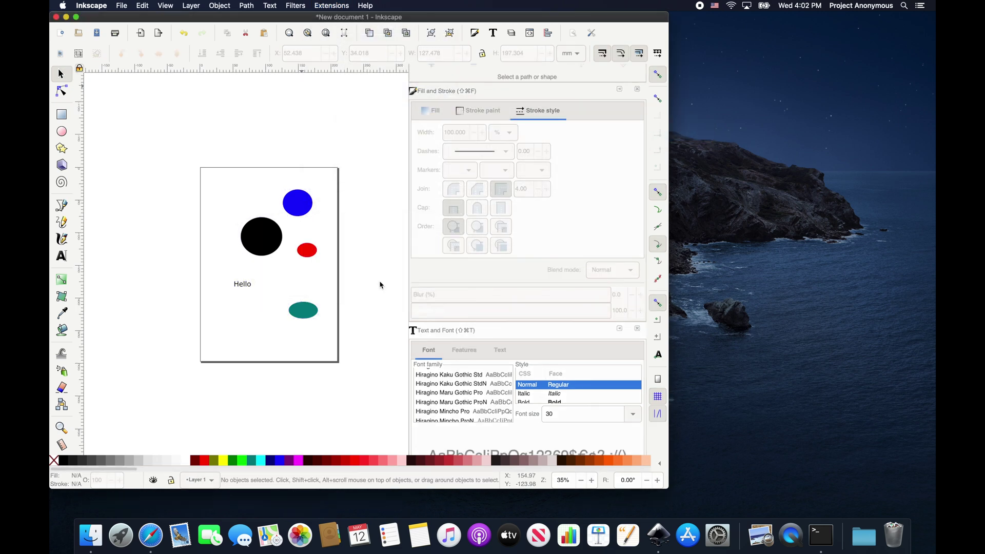
key("super+a")
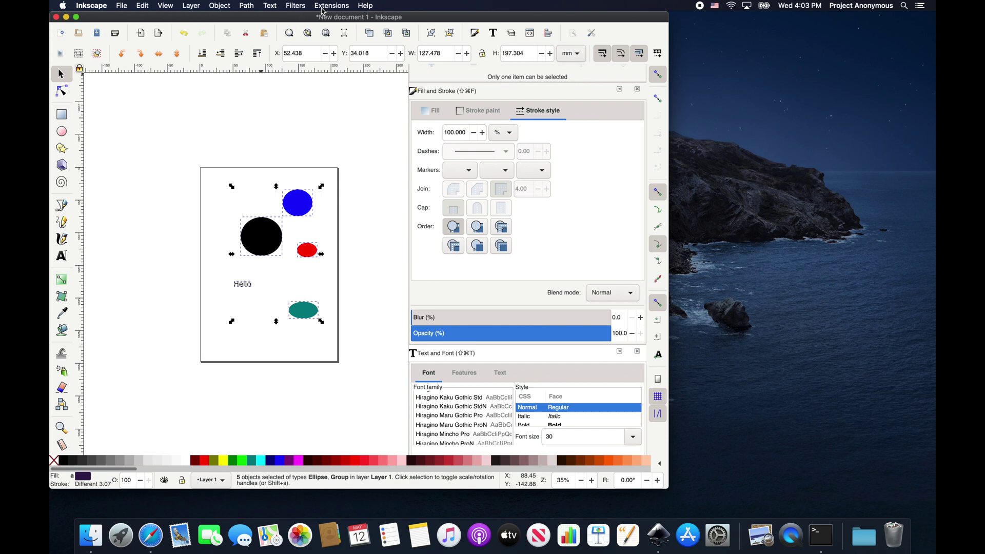
left_click(323, 9)
mouse_move(356, 112)
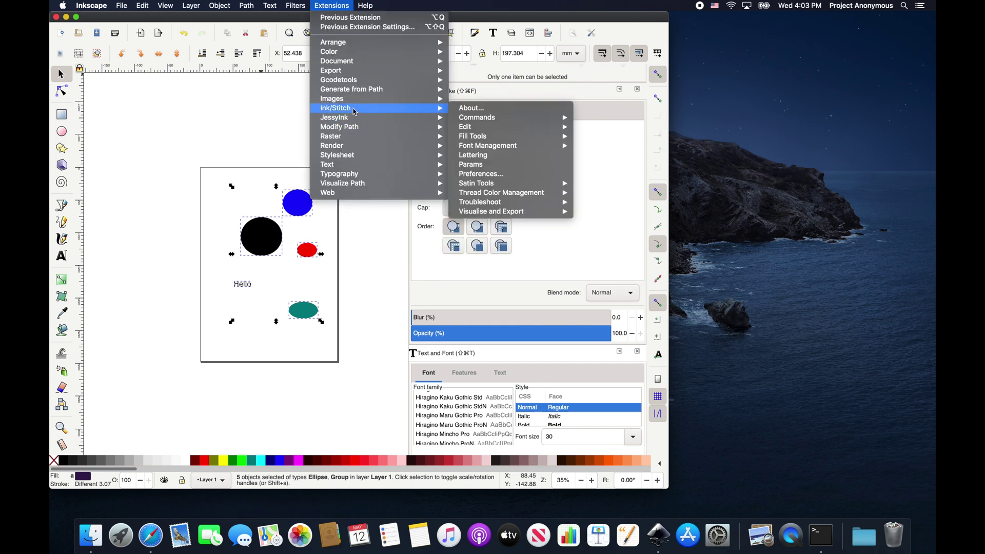
left_click(483, 165)
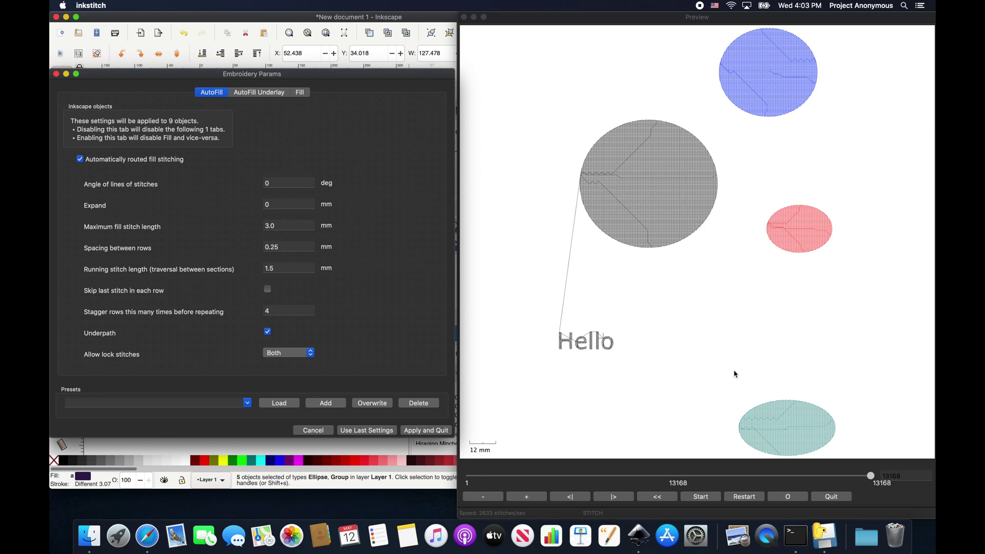
left_click(342, 431)
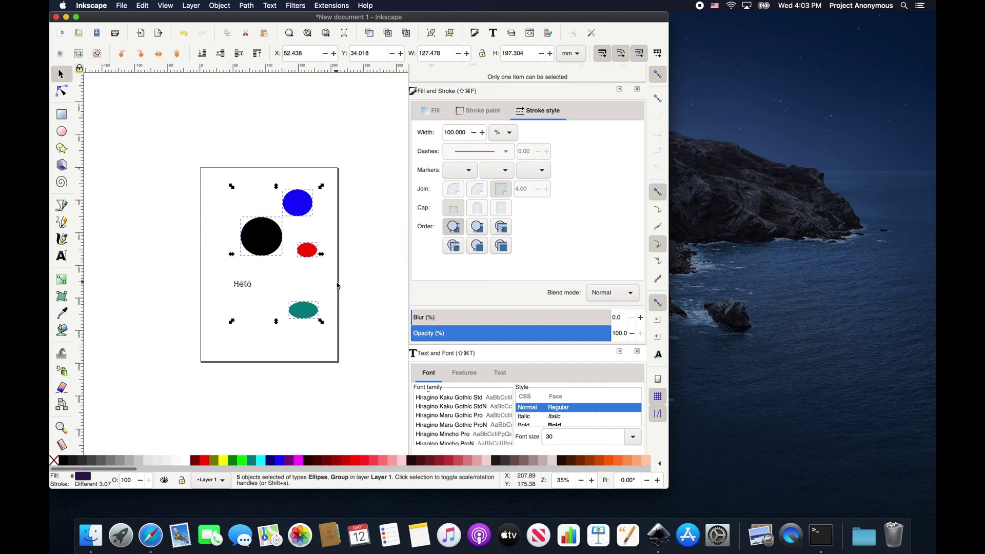
- Launch Ink/Stitch's Visualise and Export > Embroider step
left_click(333, 7)
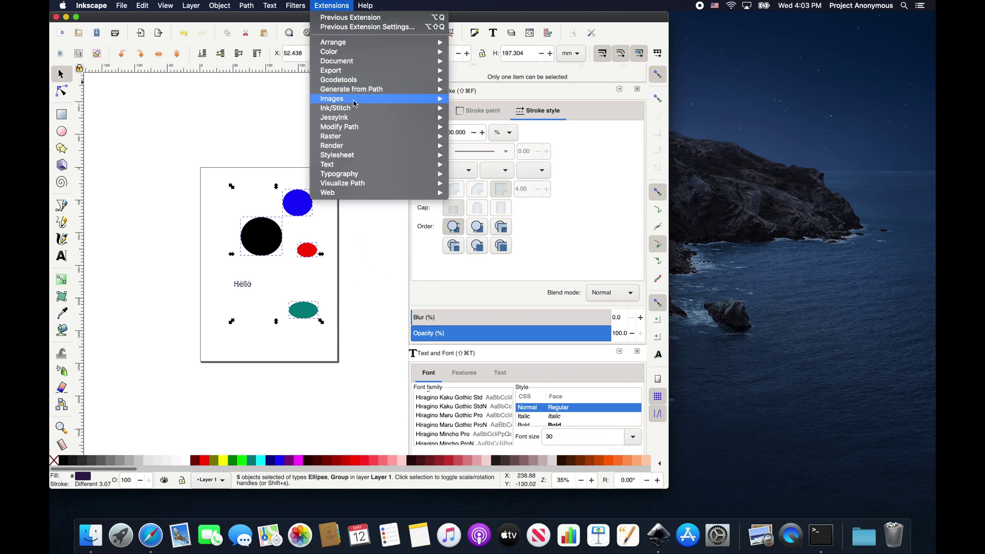
mouse_move(348, 111)
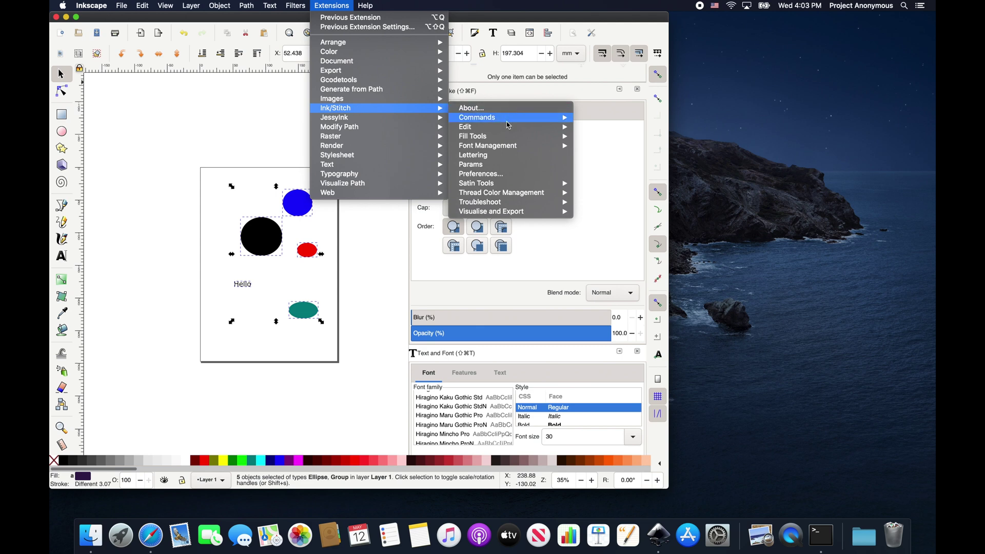
mouse_move(489, 217)
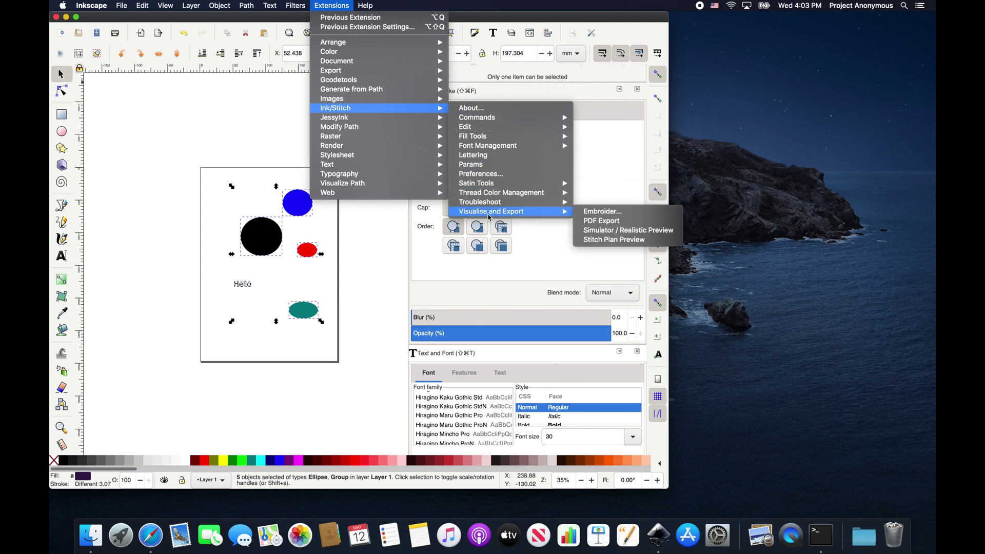
left_click(603, 213)
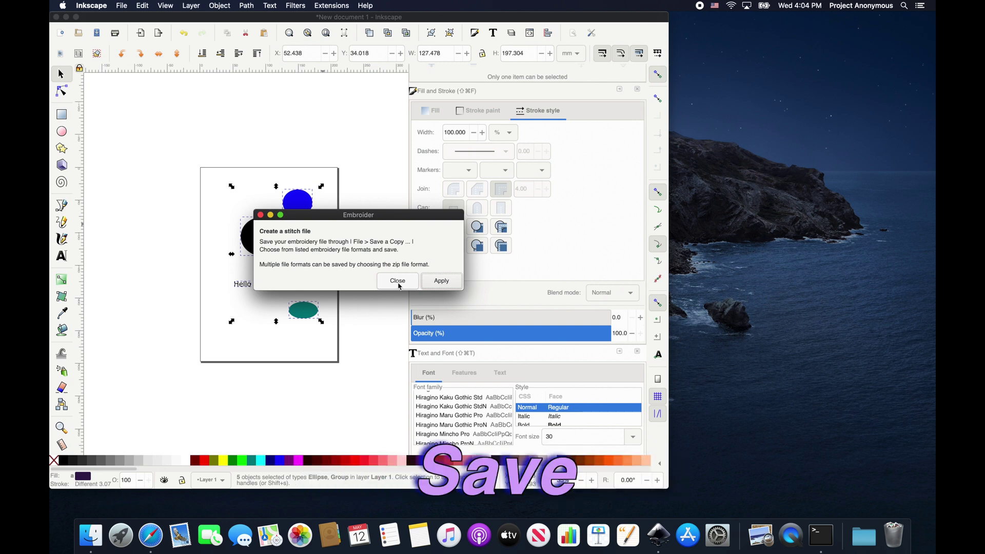
- Start Save As named test with Ink/Stitch Brother Embroidery Format (.pes)
left_click(400, 282)
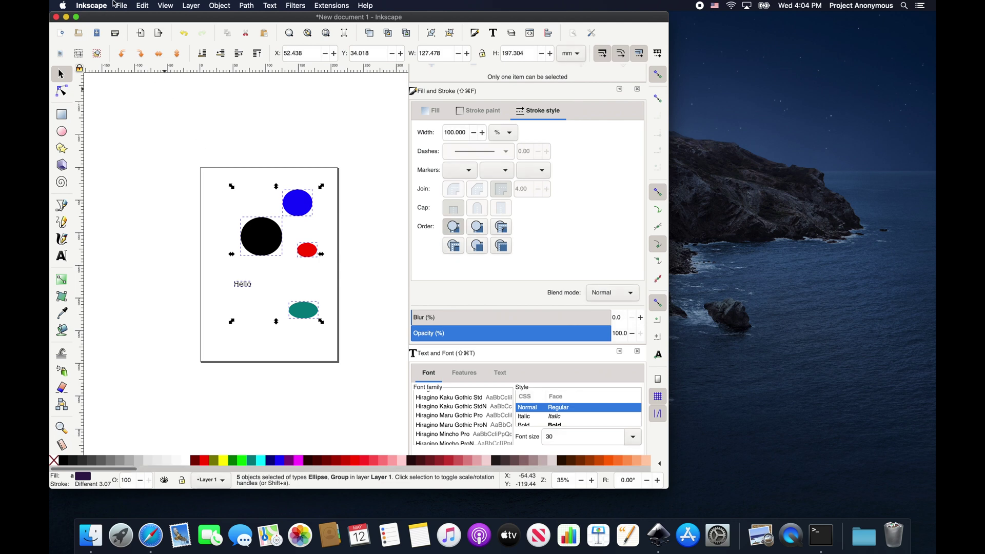
left_click(128, 8)
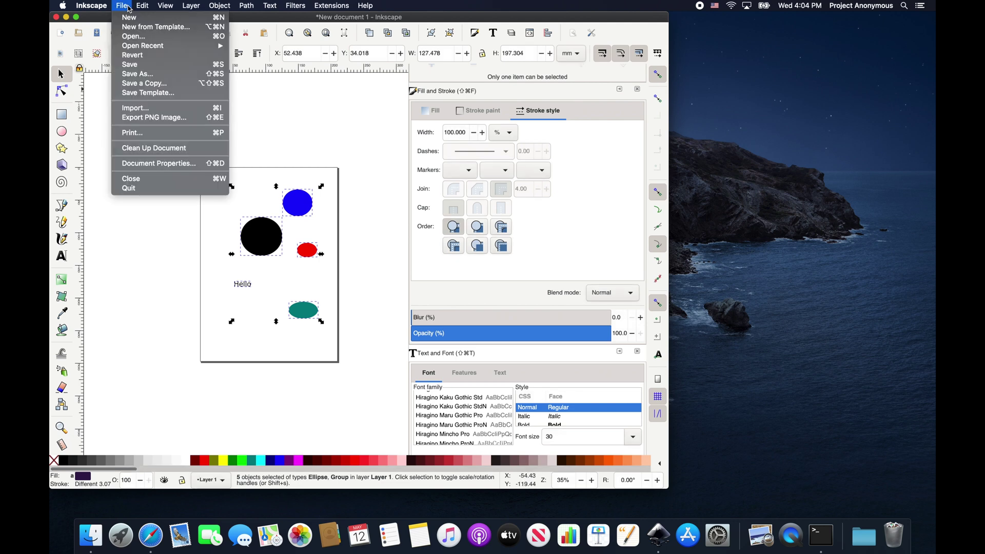
left_click(142, 76)
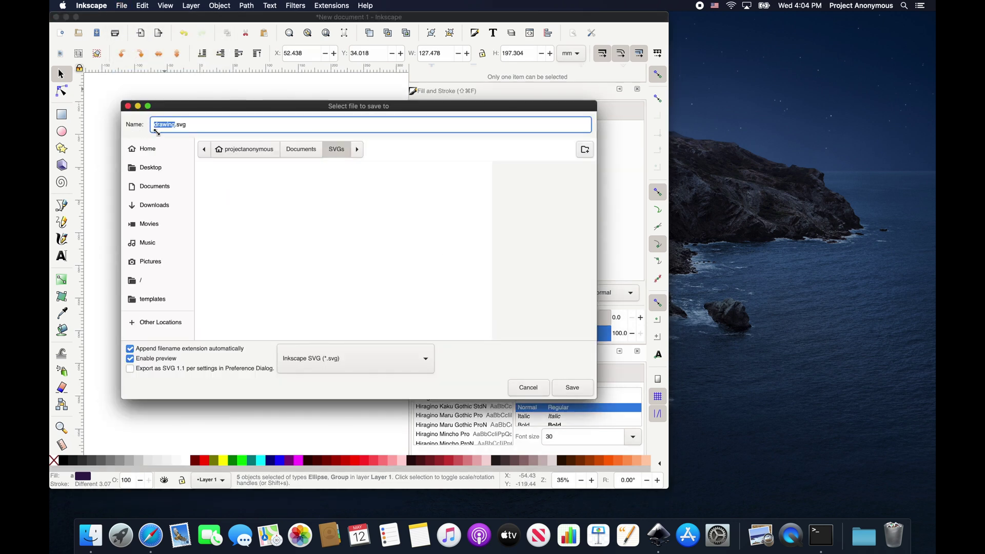
type("test")
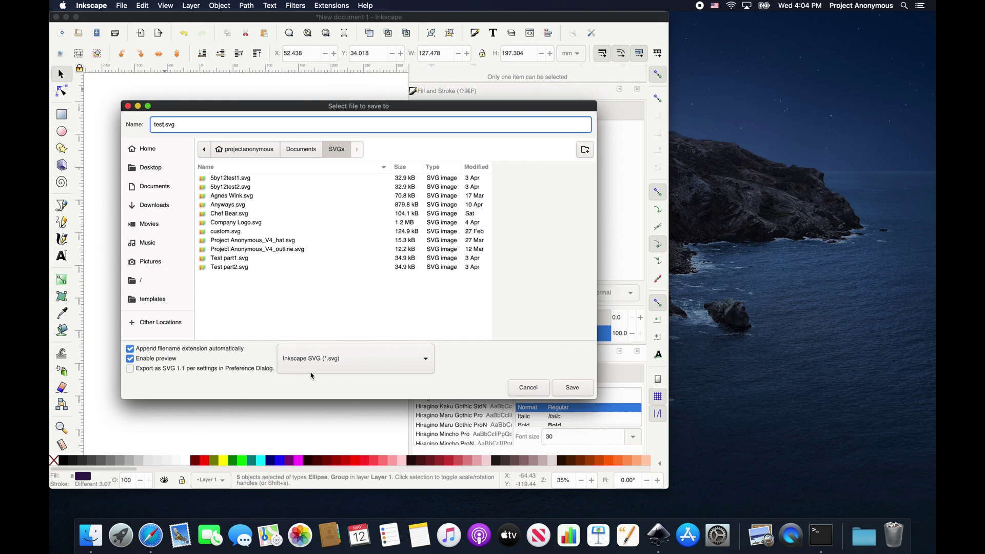
left_click(426, 363)
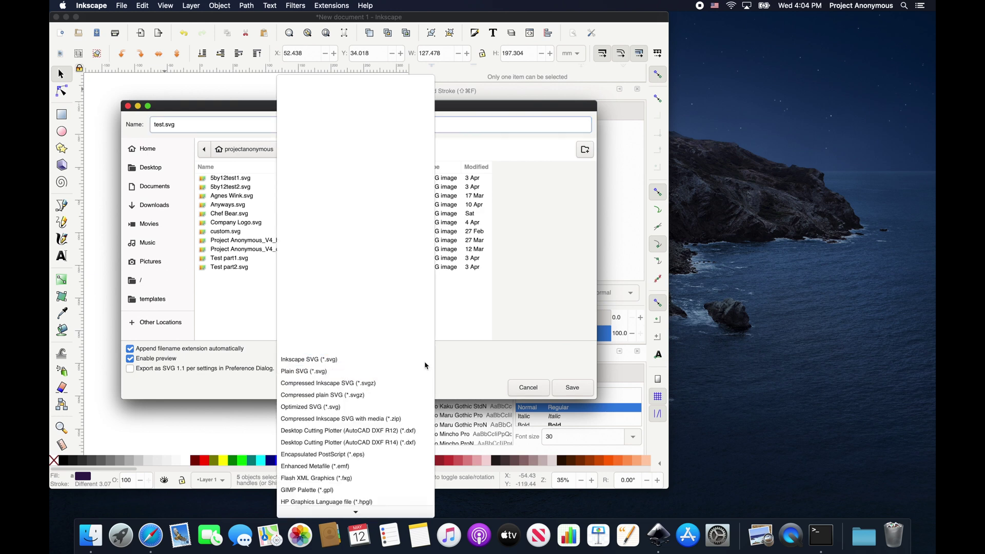
mouse_move(364, 514)
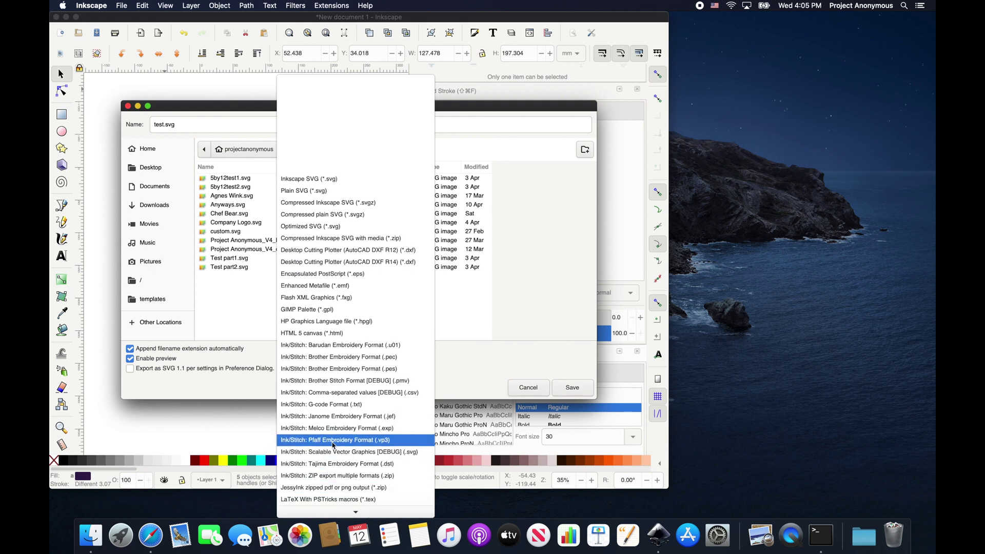
left_click(357, 370)
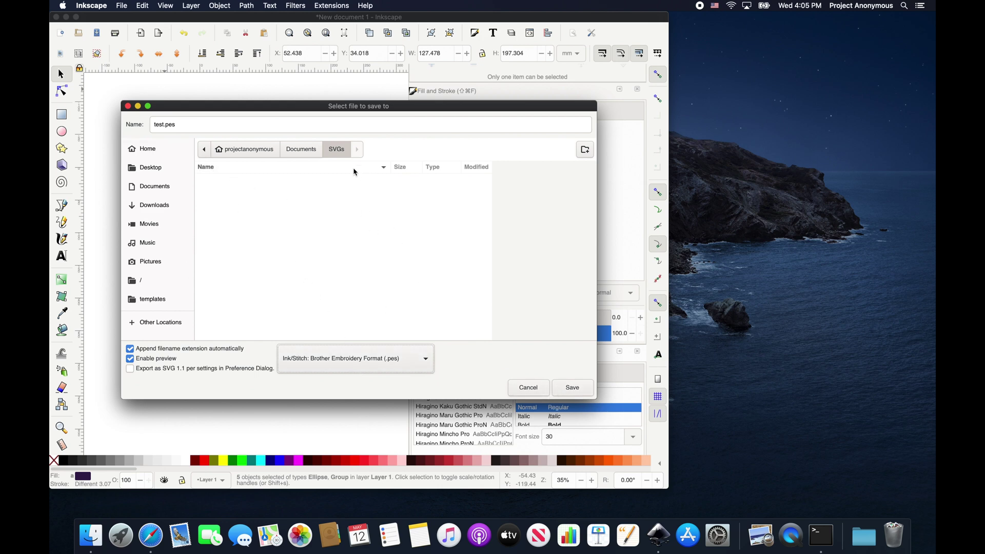
- Save test.pes into the Documents/PES folder
left_click(308, 154)
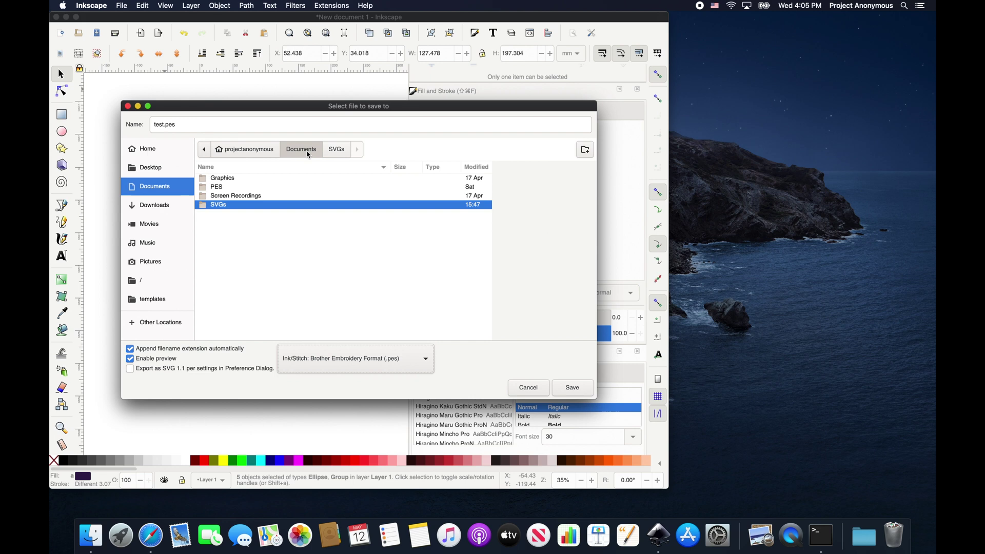
left_click(220, 188)
double_click(220, 188)
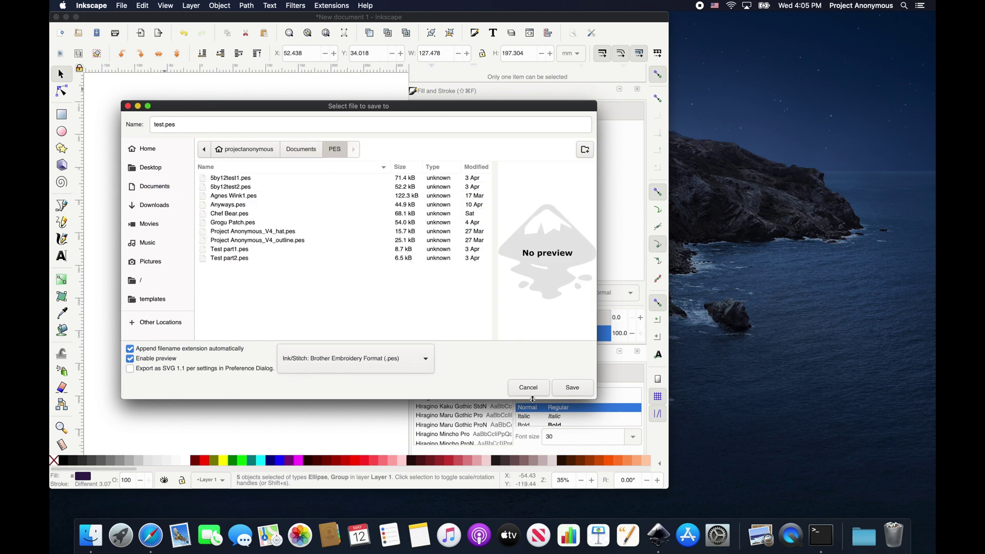
left_click(571, 390)
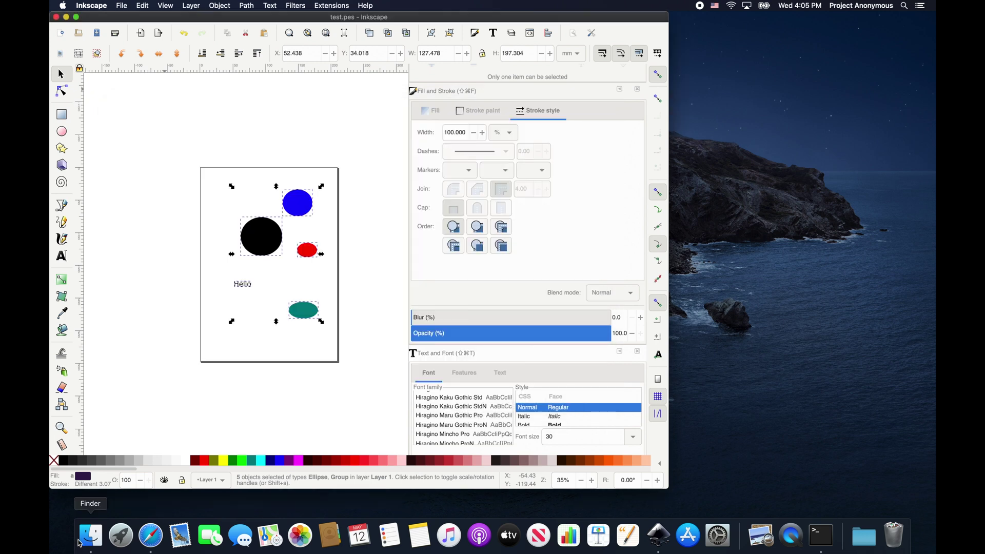
left_click(90, 536)
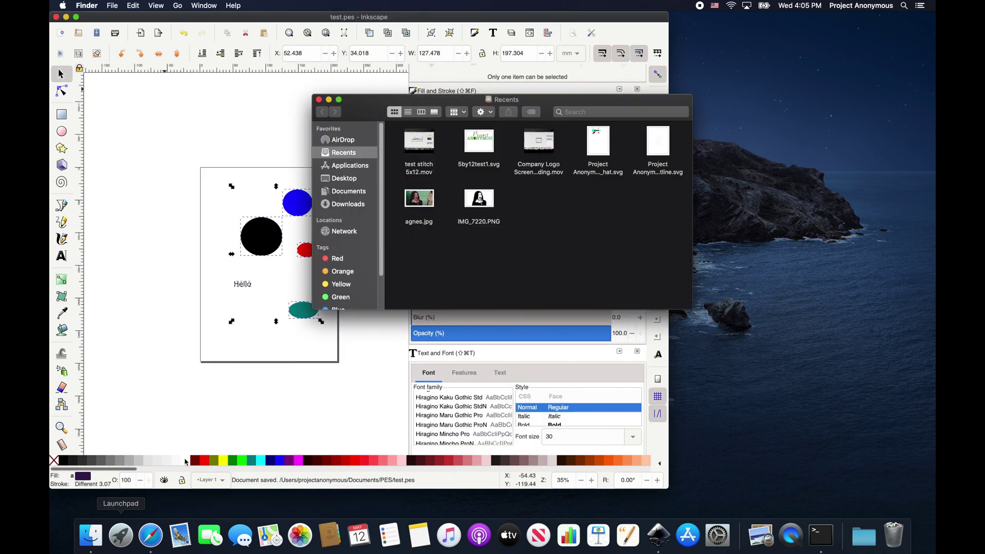
left_click(337, 192)
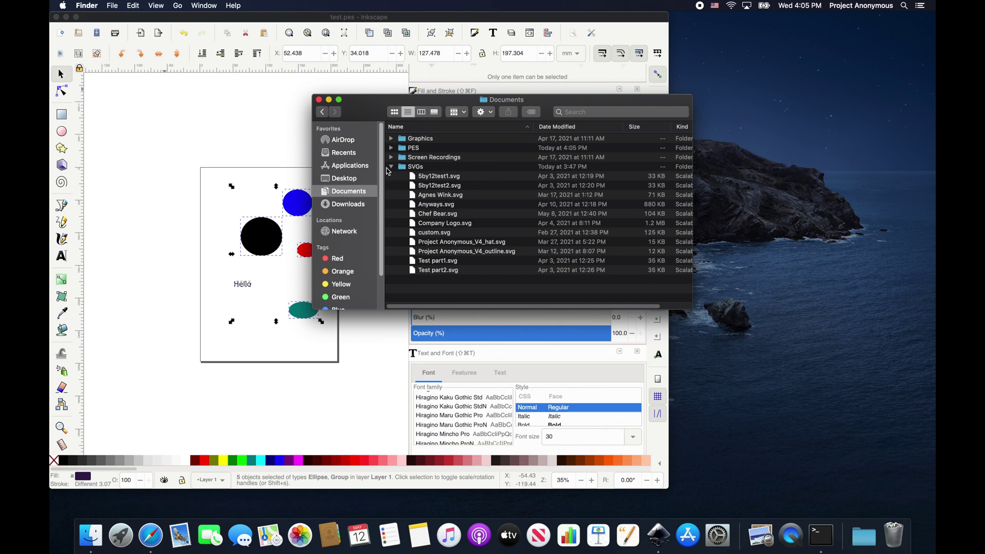
left_click(391, 167)
left_click(404, 150)
double_click(404, 150)
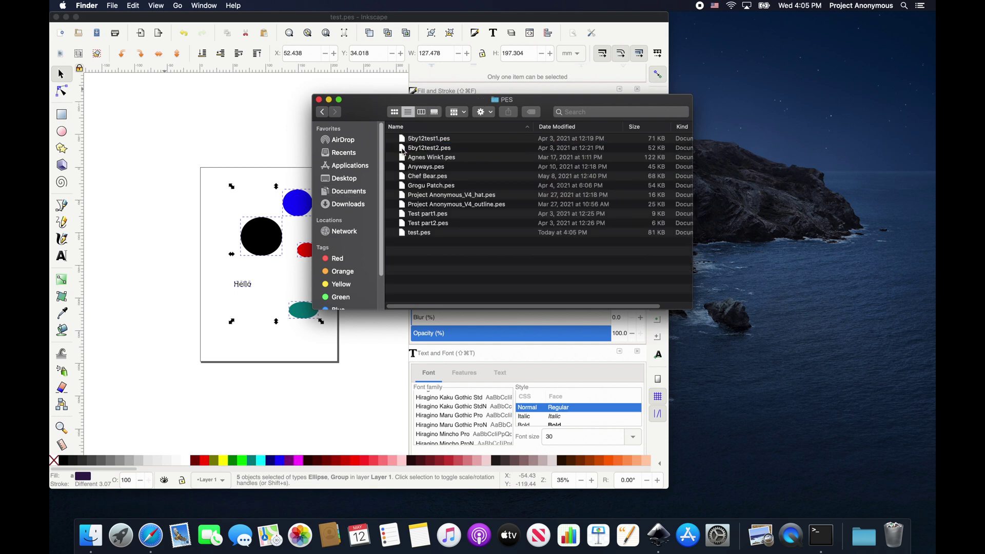
left_click(417, 234)
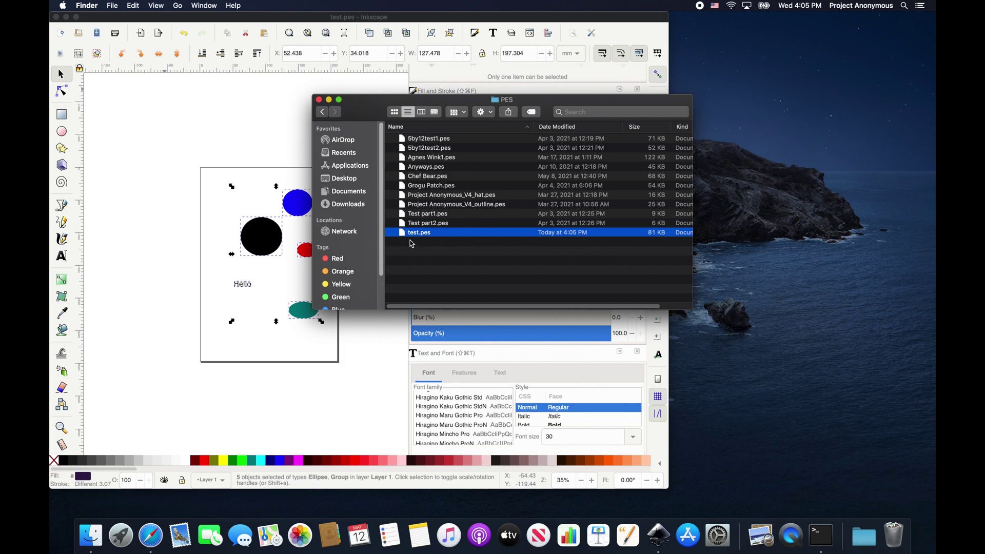
left_click(319, 100)
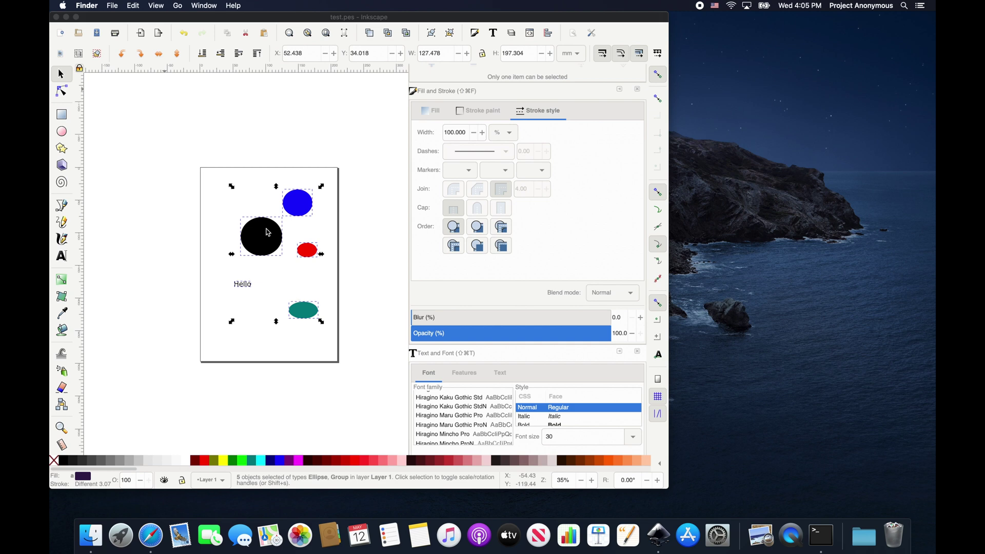
left_click(57, 18)
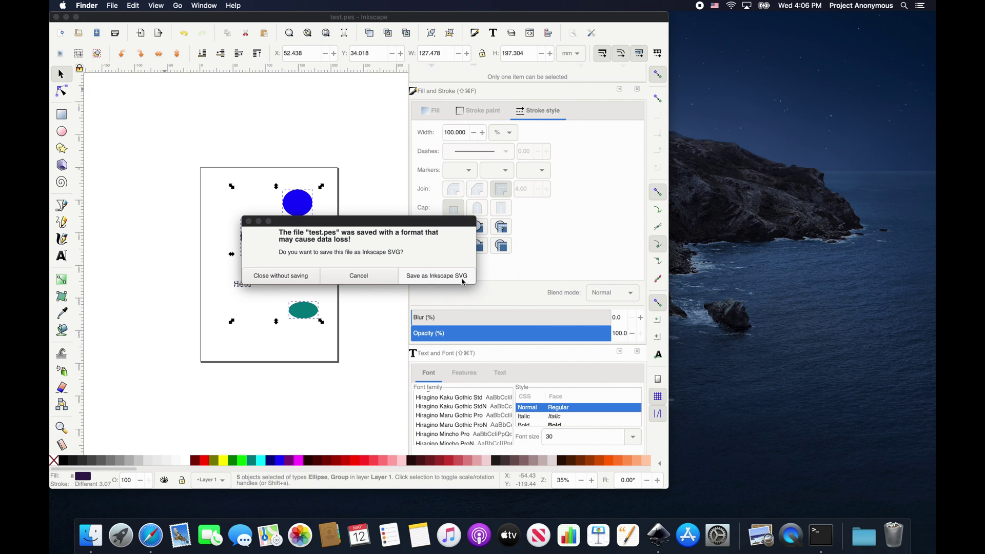
left_click(360, 279)
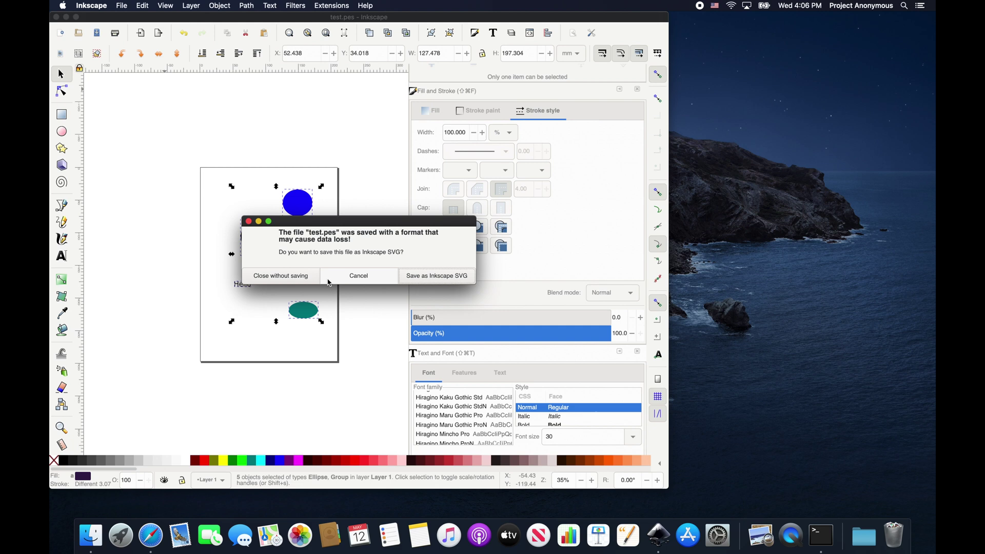
left_click(357, 277)
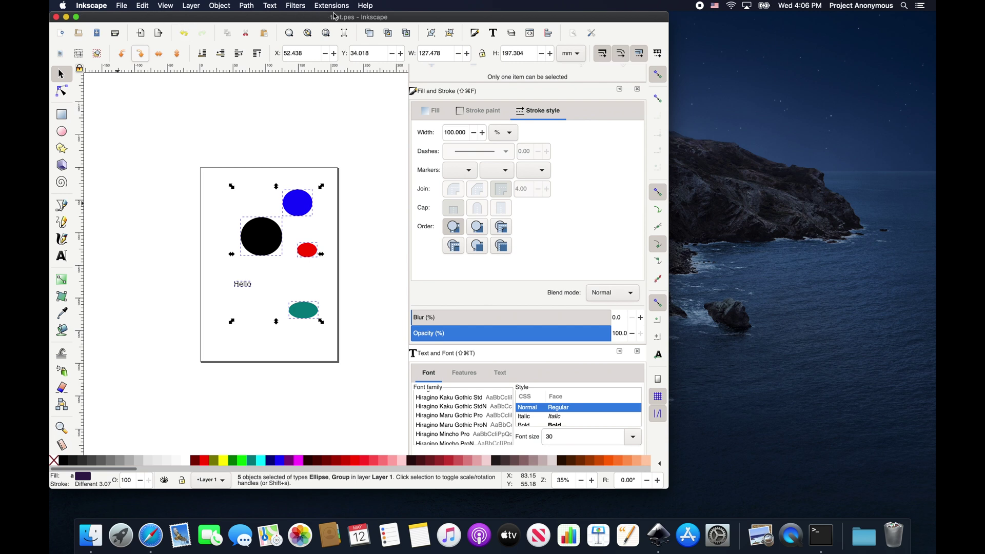
- Save as test.zip using Ink/Stitch ZIP export multiple formats (.zip)
left_click(121, 7)
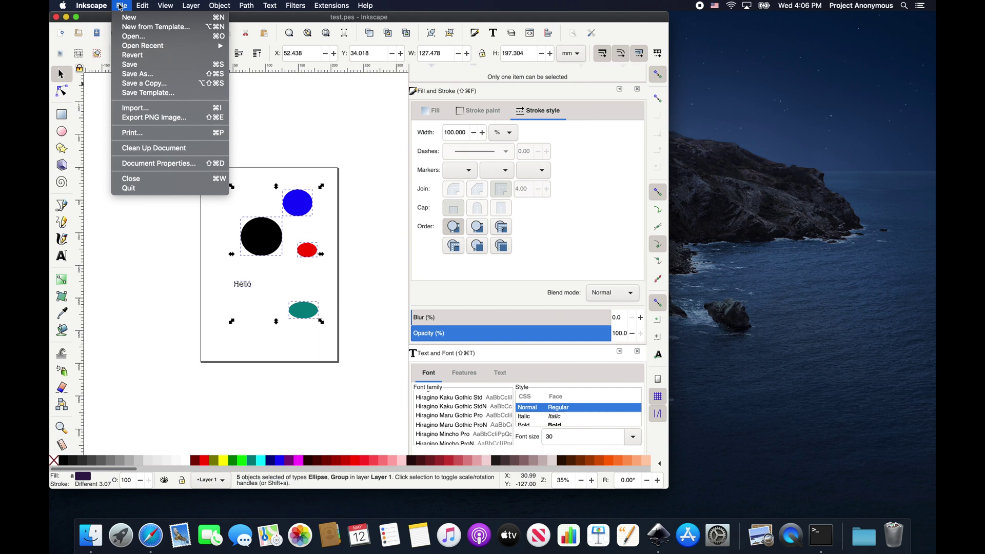
left_click(145, 76)
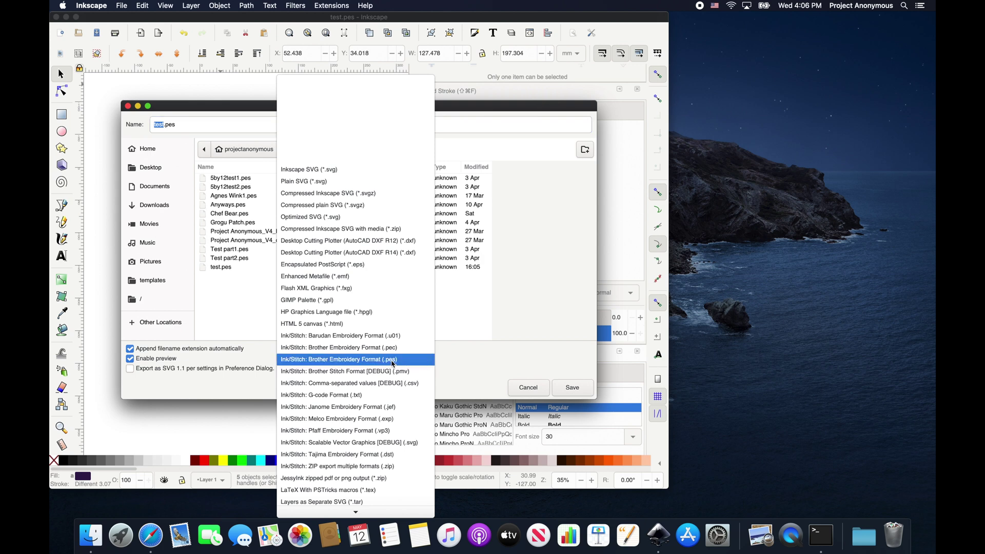
left_click(342, 467)
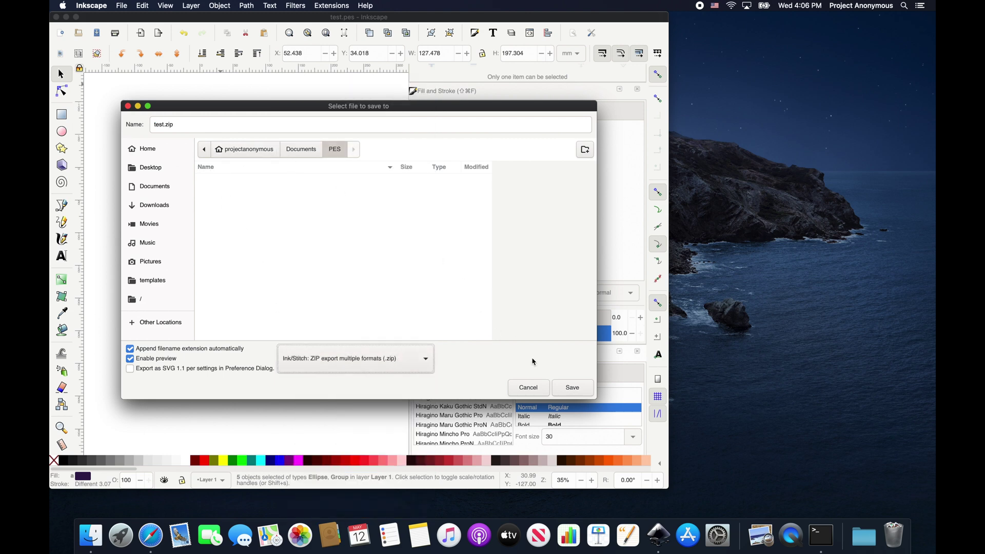
left_click(572, 387)
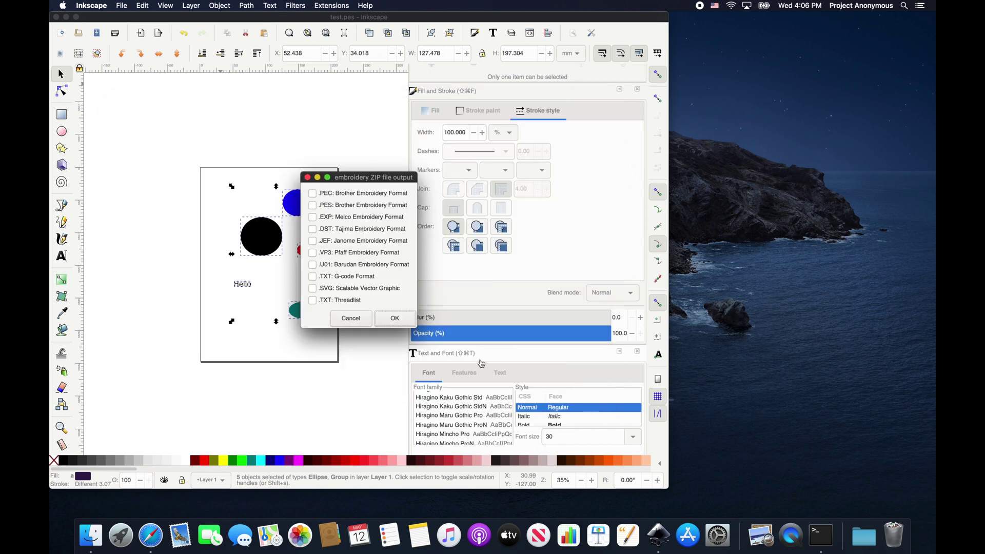
- Include .SVG and .PES files in the zip and confirm the export
left_click(312, 289)
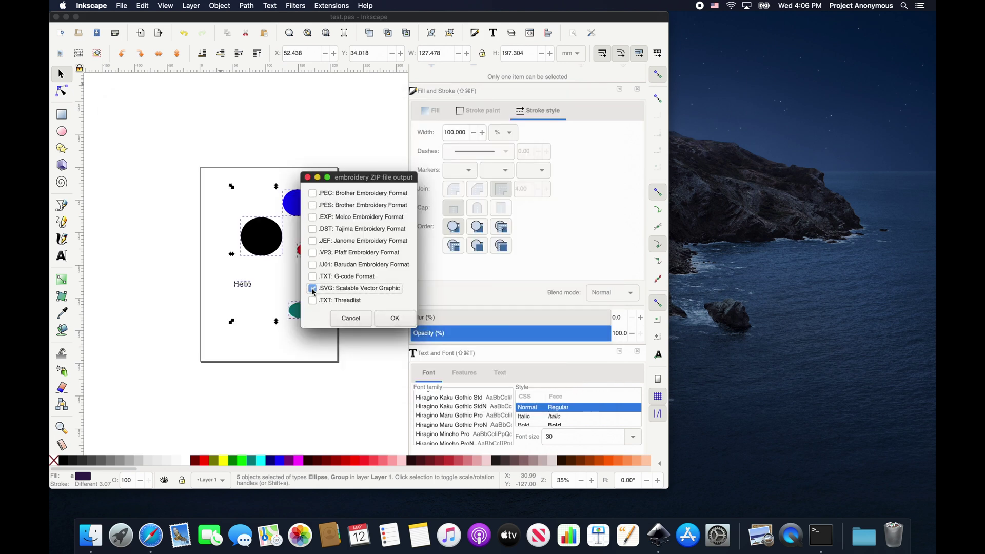
left_click(312, 205)
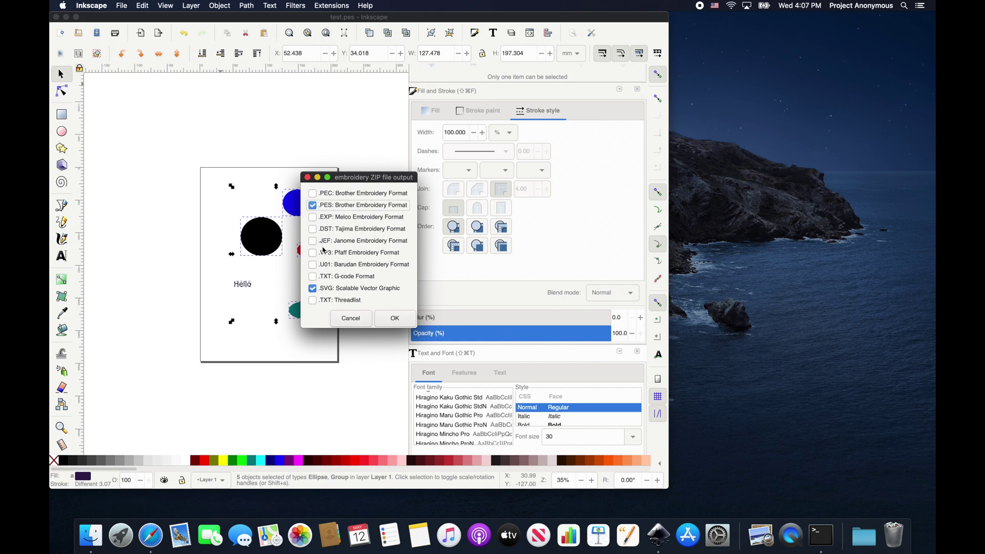
left_click(400, 319)
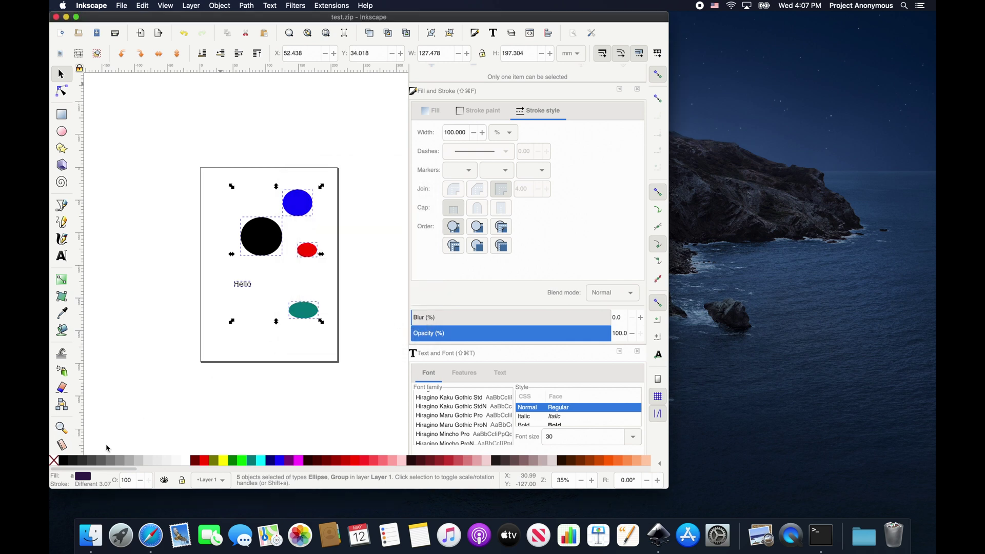
- In Finder, browse to the Documents > PES folder
left_click(90, 535)
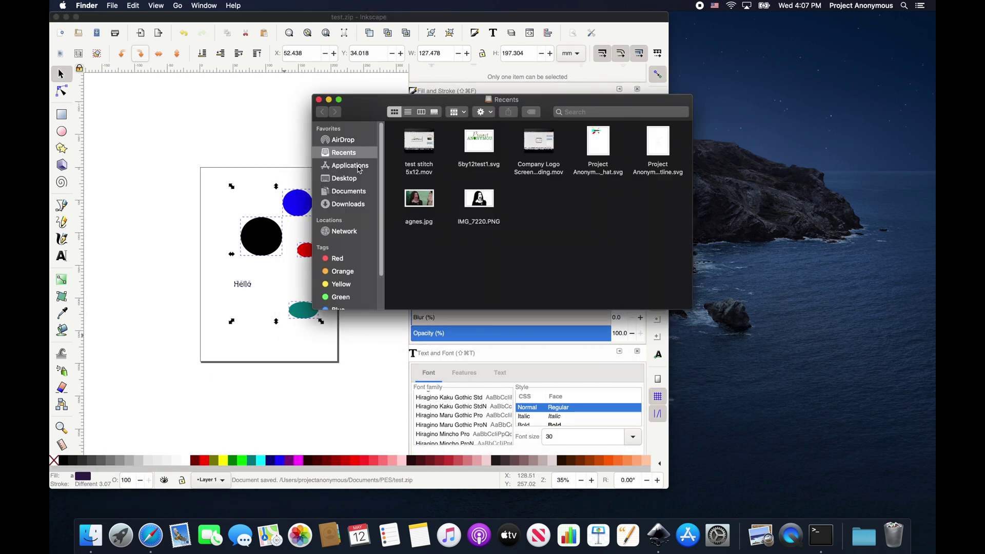
left_click(342, 193)
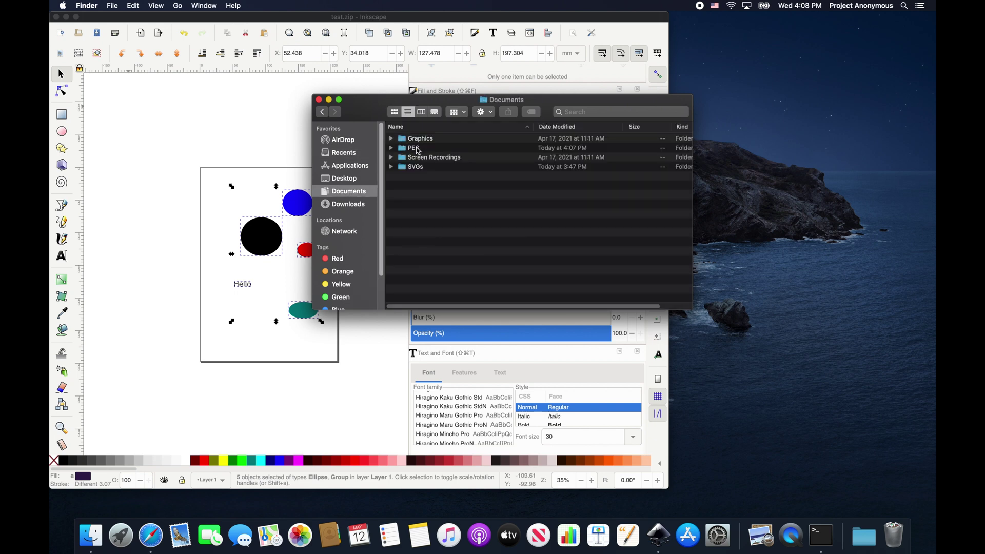
double_click(414, 149)
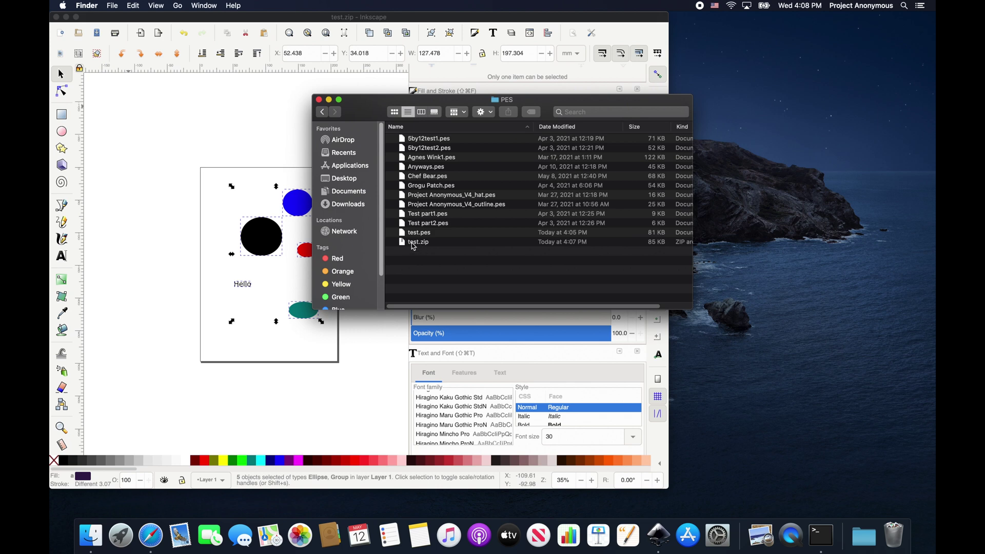
- Unpack test.zip and open the extracted test/test.svg in Inkscape
double_click(413, 243)
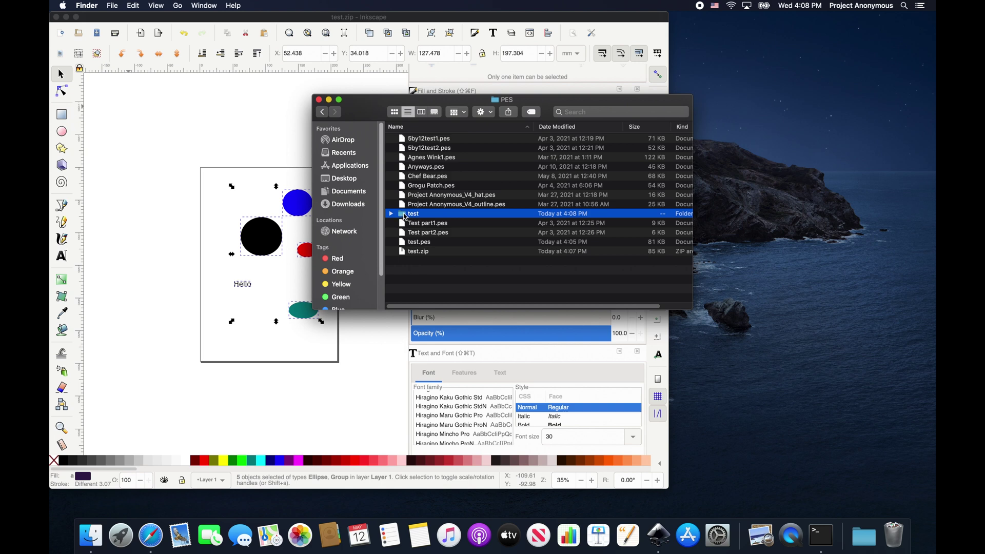
double_click(405, 216)
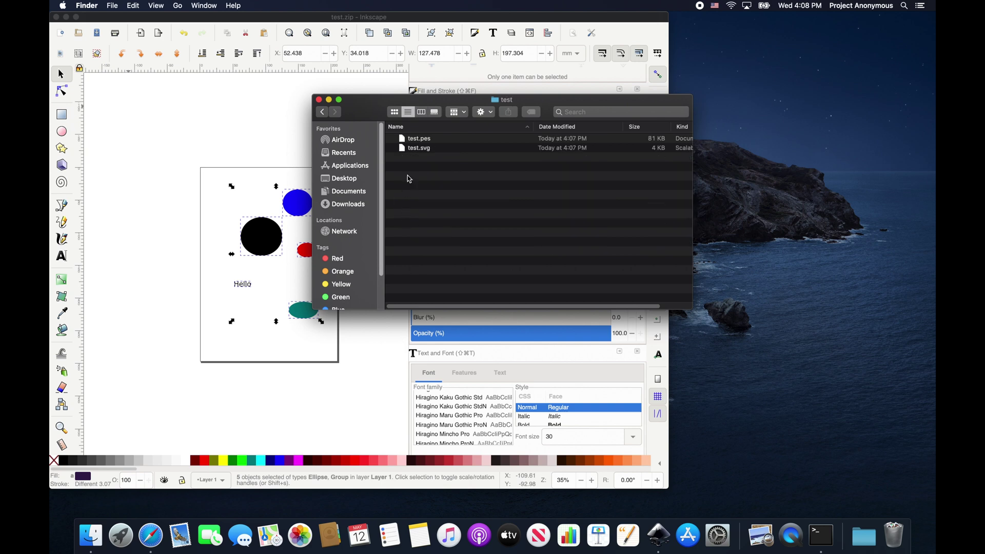
double_click(414, 149)
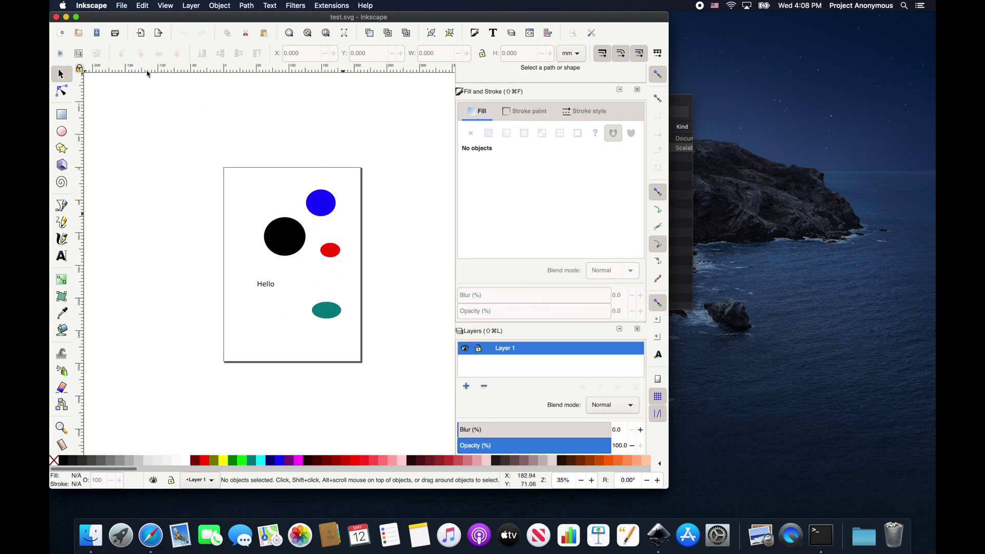
- Close the extracted test.svg document and return to the test.zip drawing window
left_click(56, 18)
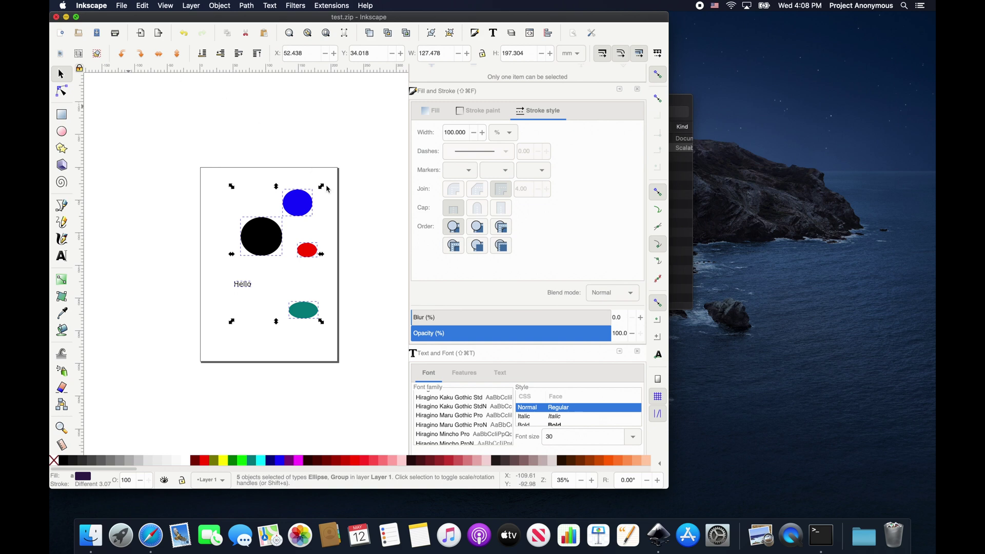
left_click(688, 176)
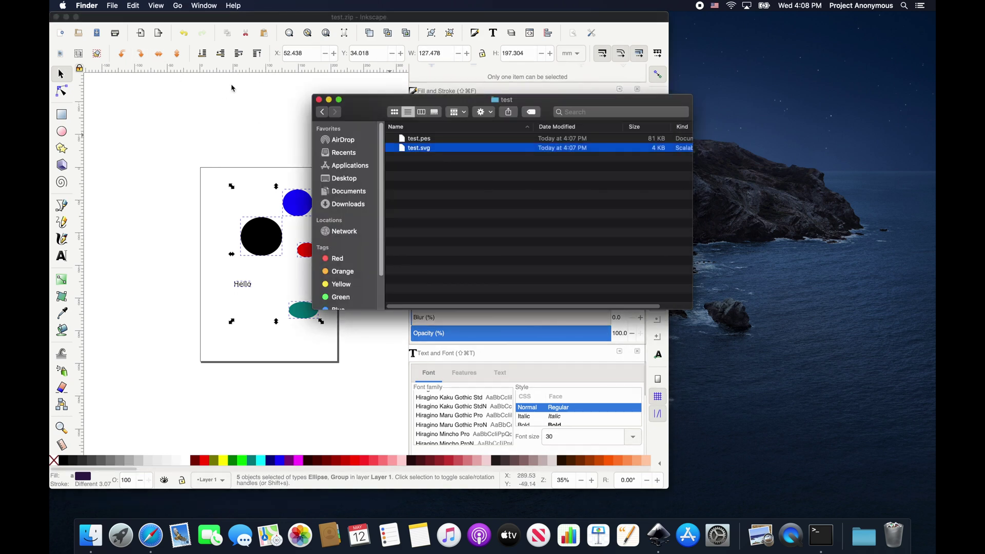
left_click(226, 108)
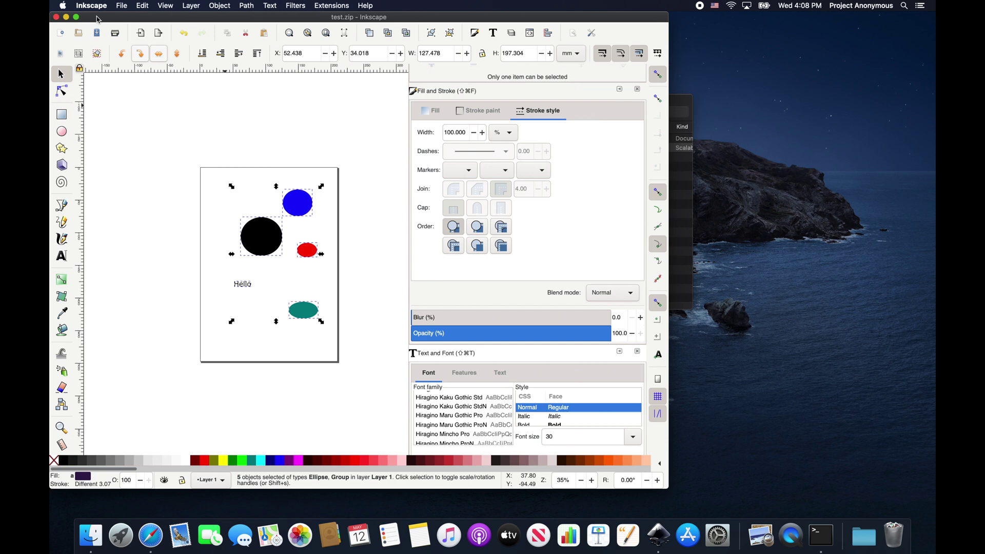
left_click(57, 17)
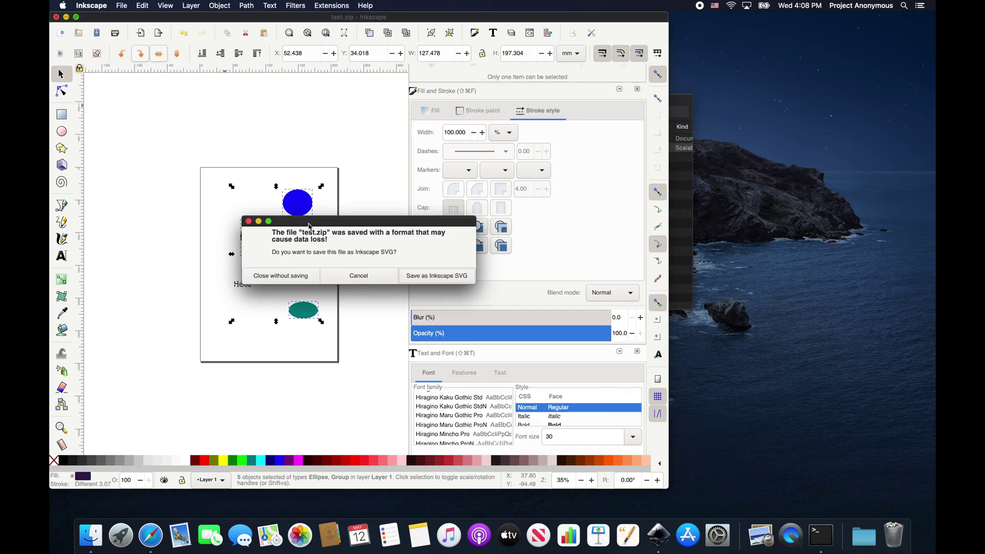